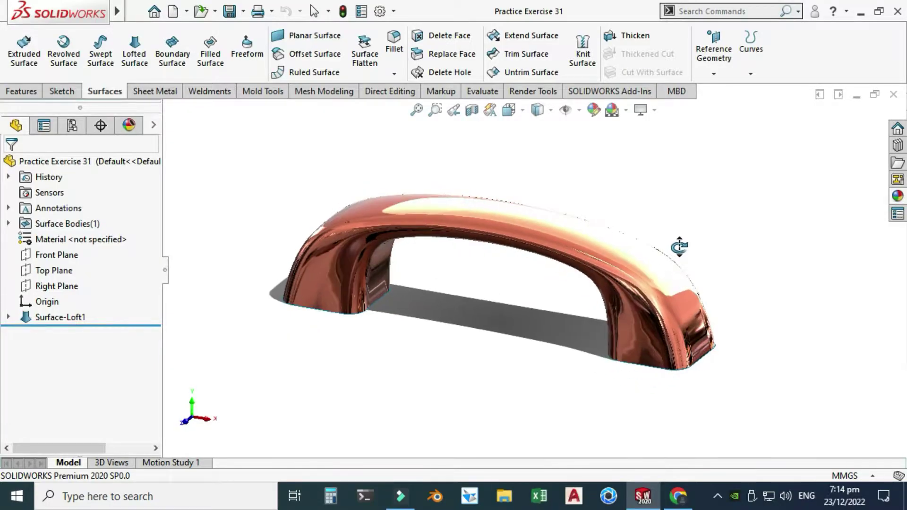
Create a new part document and apply the Plain White scene to it
click(187, 12)
click(193, 24)
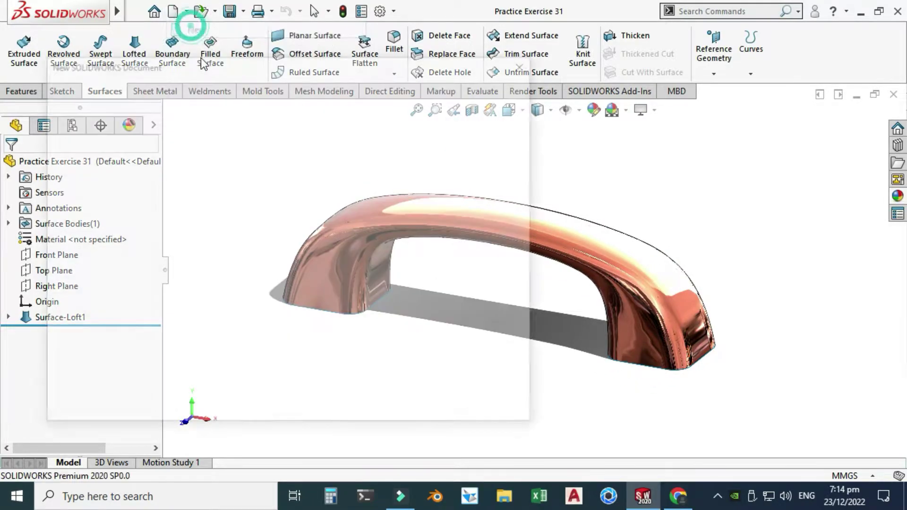
click(343, 398)
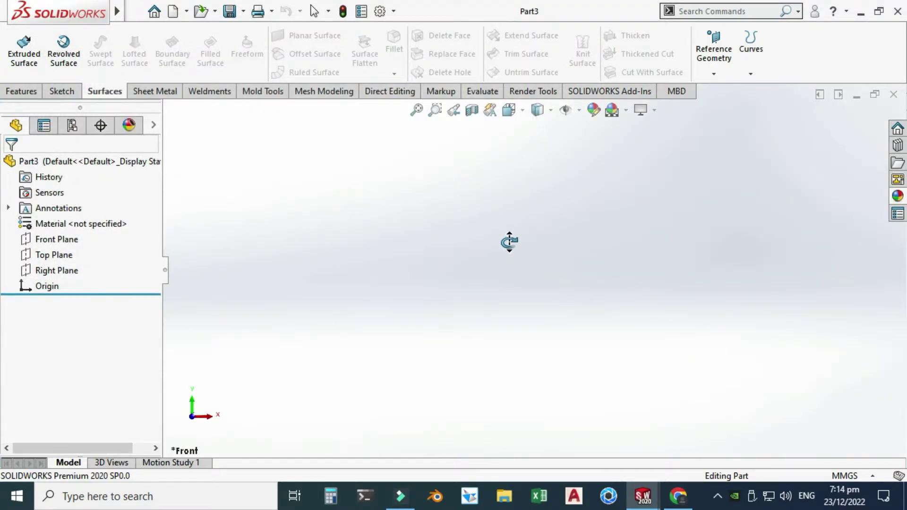
click(625, 110)
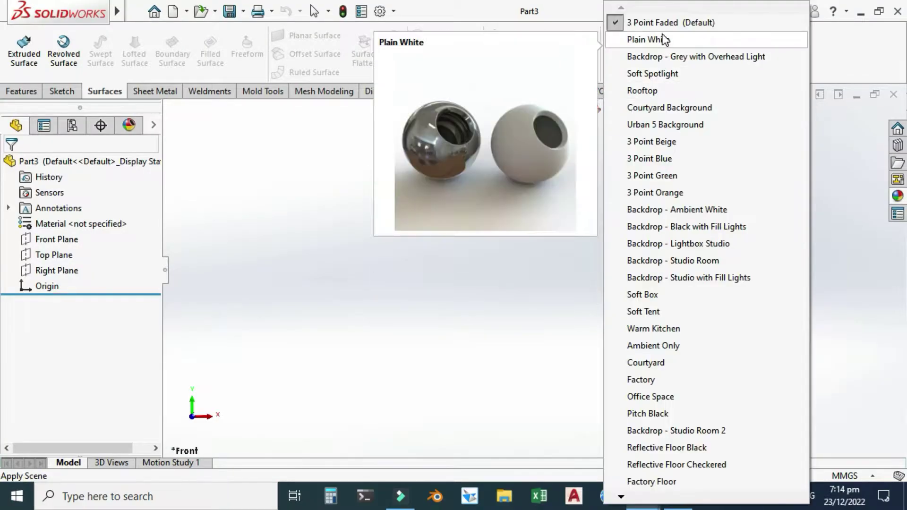
click(644, 36)
click(827, 476)
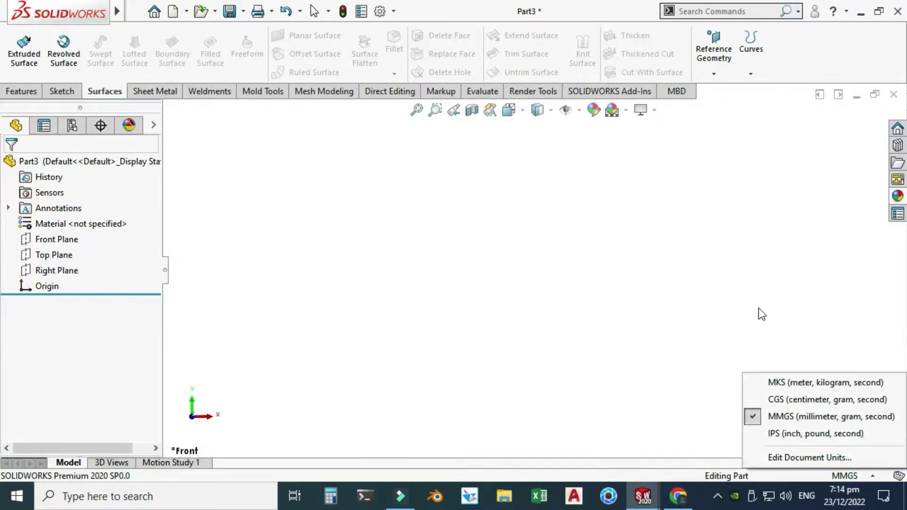
click(746, 283)
Examine the finished handle in Practice Exercise 31 from several angles, including its open ends, and return to the new part
mouse_move(643, 500)
click(562, 432)
mouse_move(504, 327)
middle_down()
mouse_move(431, 318)
mouse_move(419, 261)
mouse_move(270, 322)
mouse_move(362, 334)
mouse_move(286, 299)
mouse_move(324, 370)
mouse_move(432, 330)
middle_up()
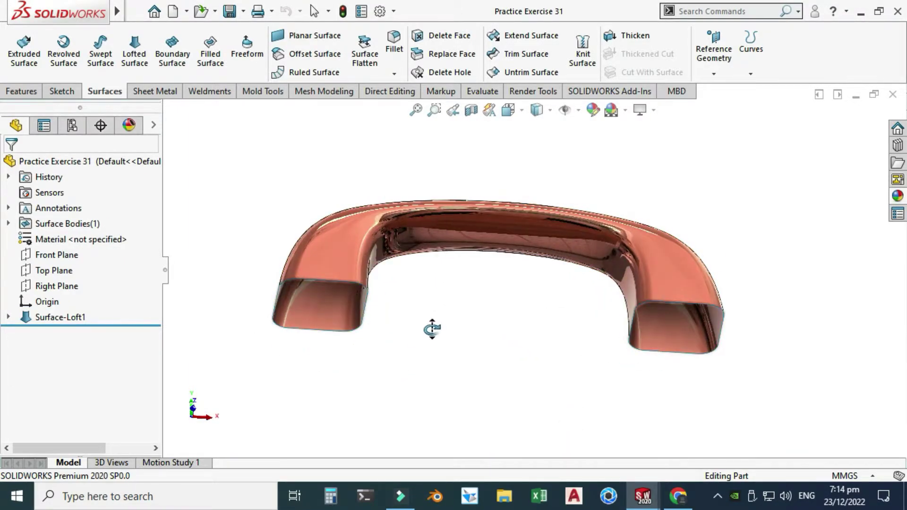
mouse_move(613, 355)
middle_down()
mouse_move(569, 160)
mouse_move(524, 370)
middle_up()
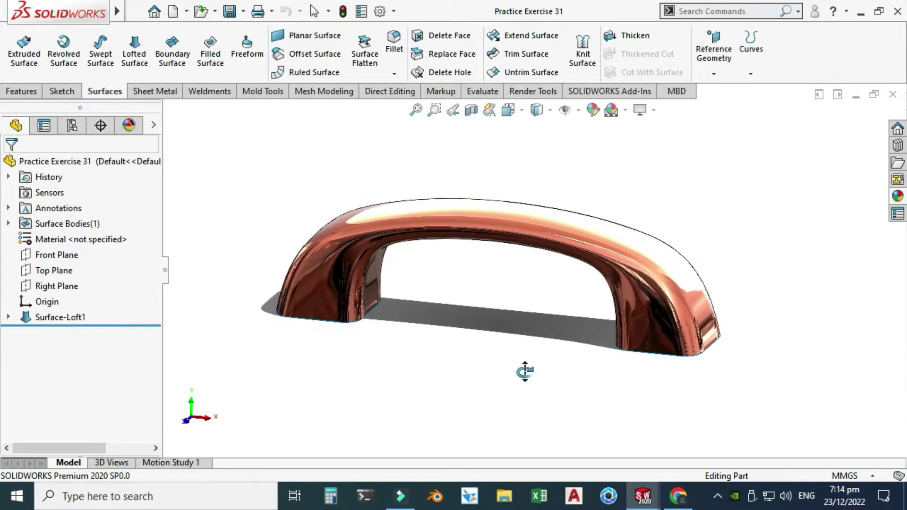
click(670, 451)
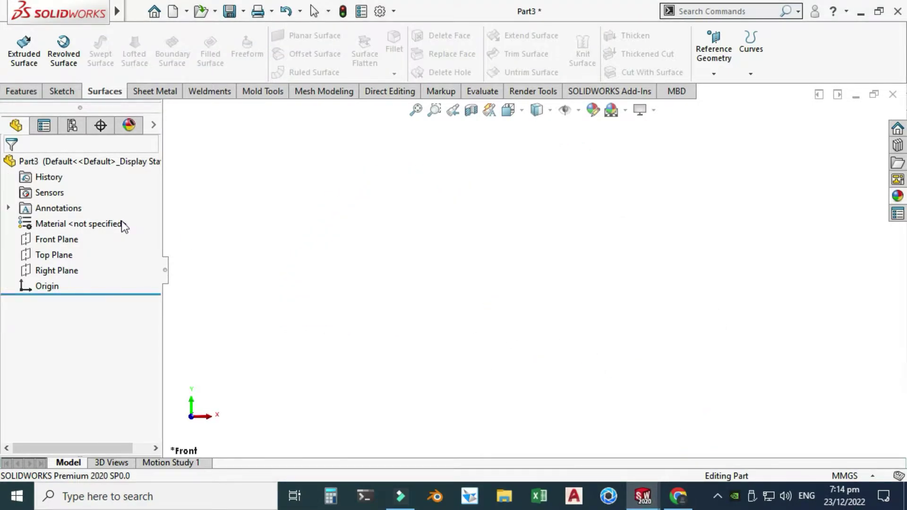
Start a sketch on the Top Plane and draw two center rectangles level with the origin, the left one about 59 mm wide
click(62, 255)
click(72, 232)
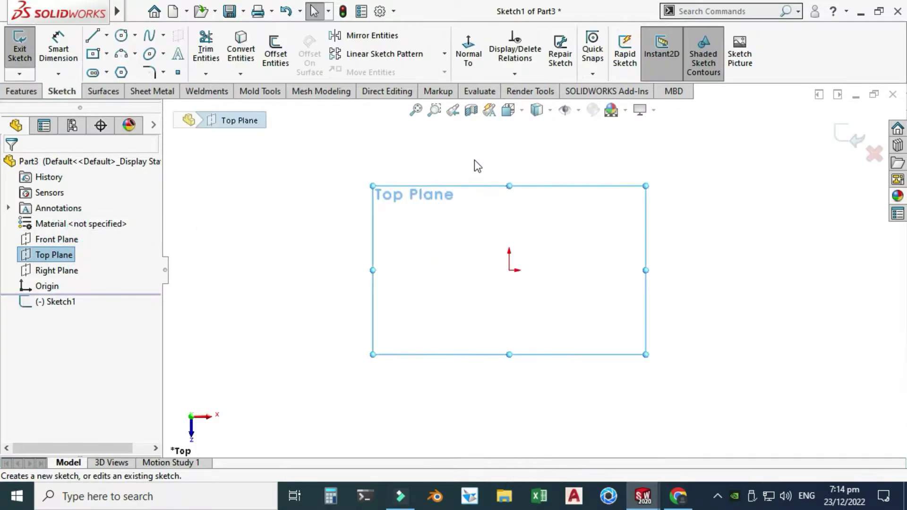
click(106, 53)
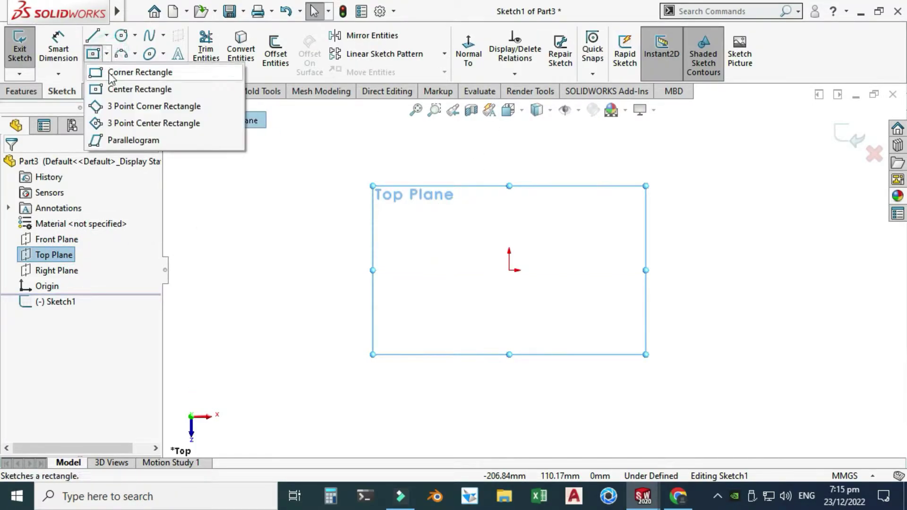
click(109, 73)
click(106, 53)
click(119, 90)
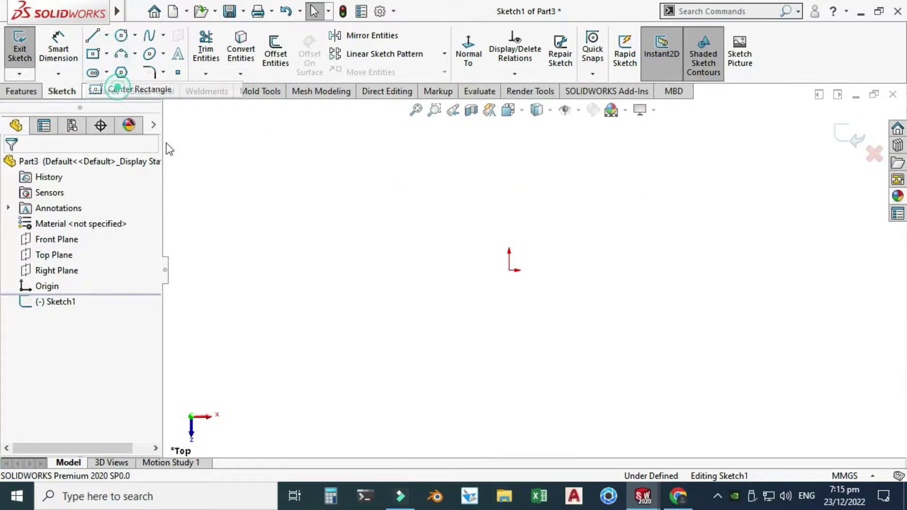
click(345, 270)
click(300, 311)
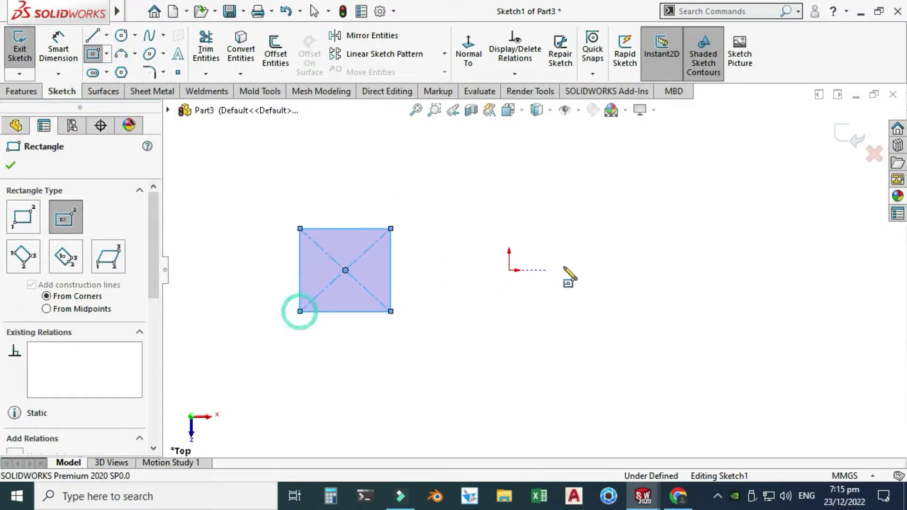
click(677, 270)
click(628, 312)
key(Escape)
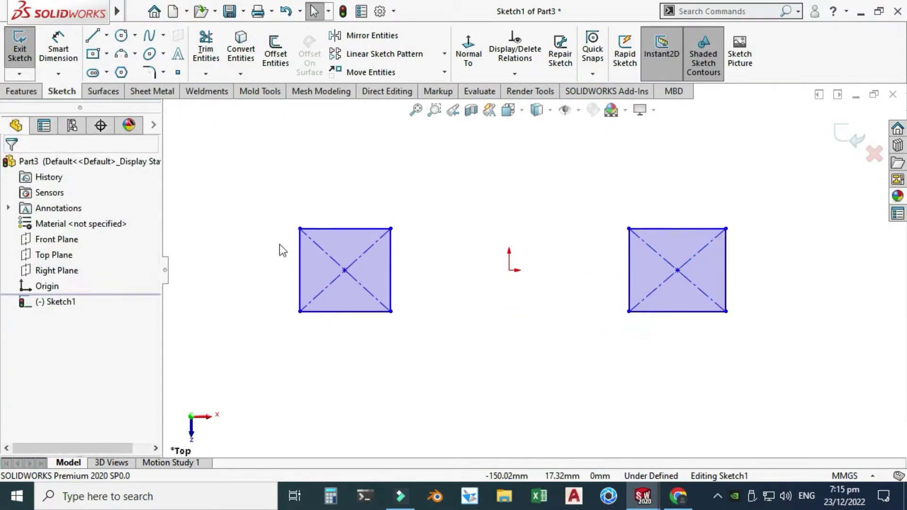
Draw a vertical centerline upward from the origin between the two rectangles
click(107, 35)
click(118, 71)
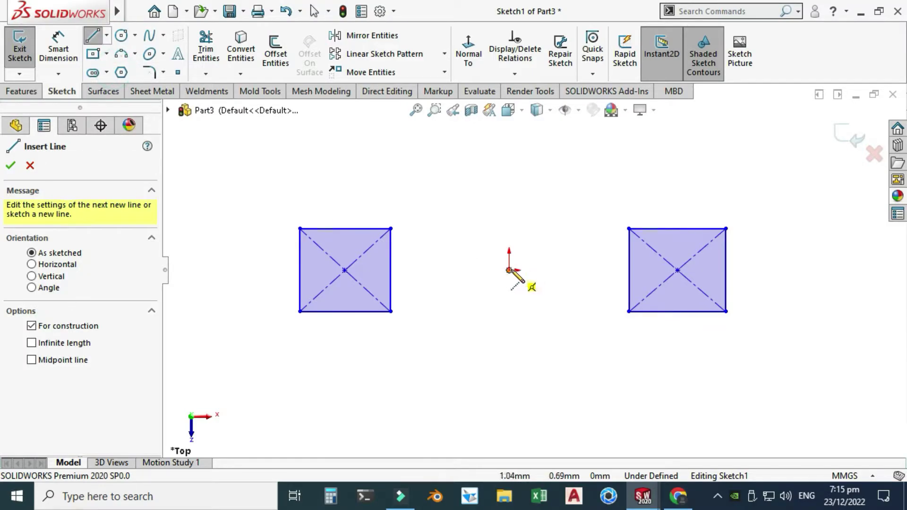
click(508, 270)
click(508, 161)
key(Escape)
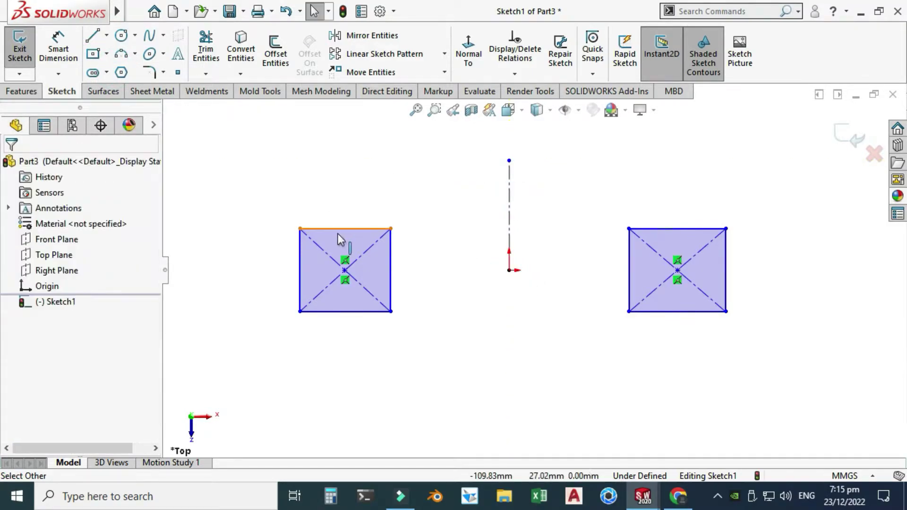
Make the center points of the two rectangles symmetric about the vertical centerline
click(345, 270)
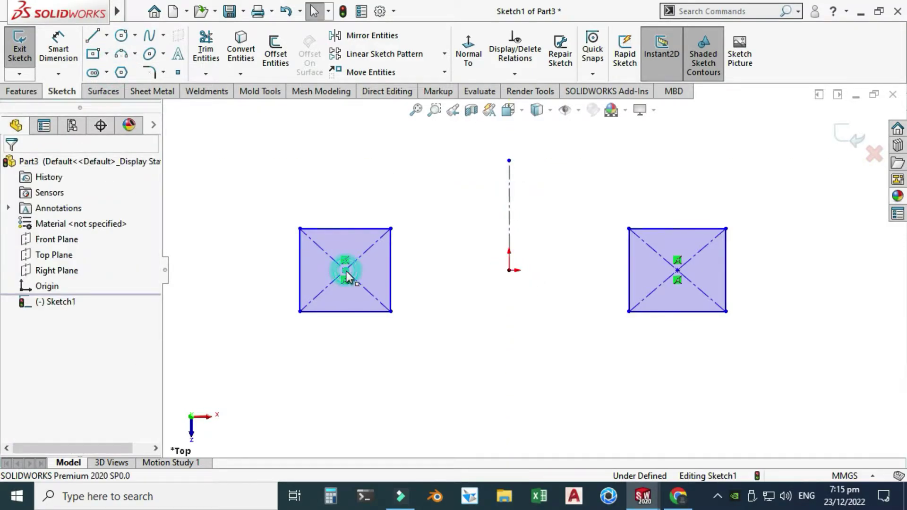
click(509, 200)
ctrl+click(677, 271)
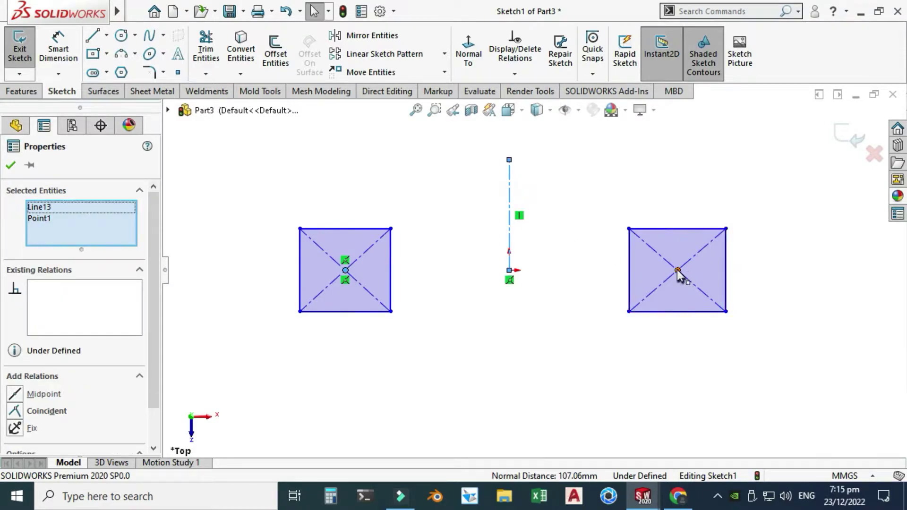
ctrl+click(677, 270)
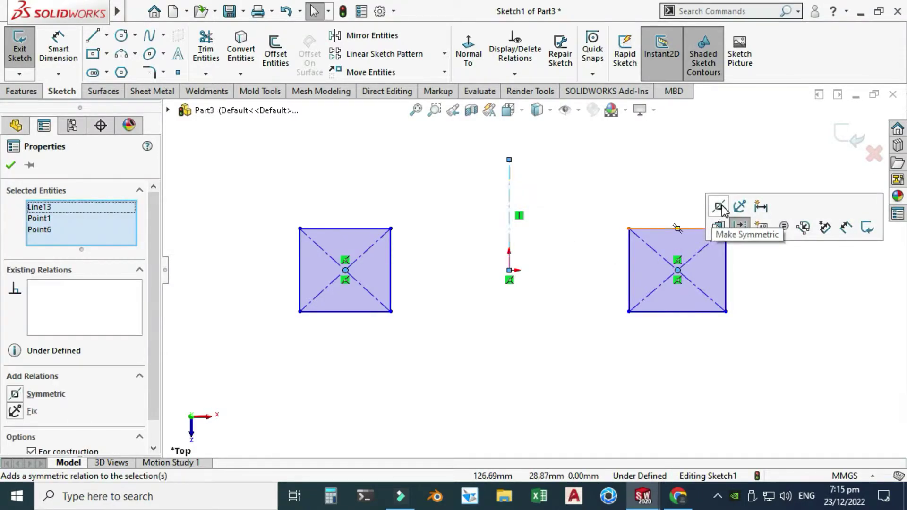
click(719, 207)
click(270, 141)
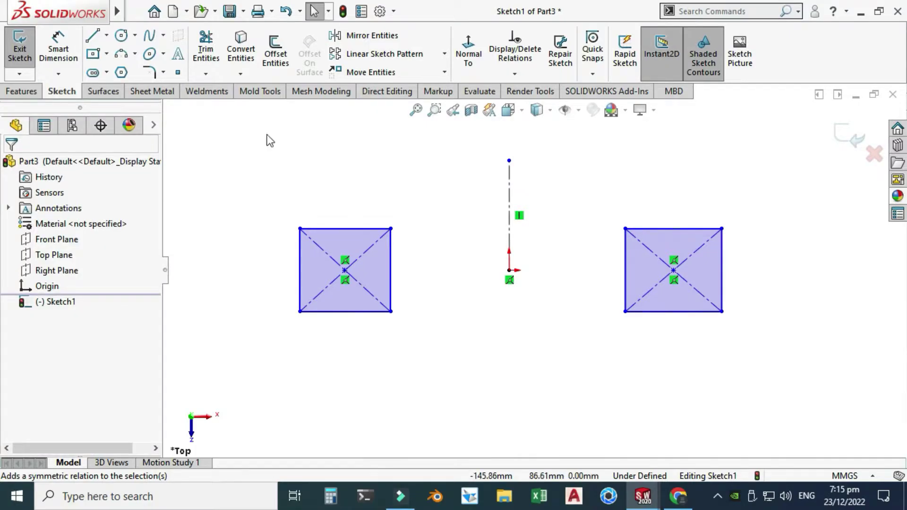
Dimension the upper side of the left rectangle to 50 mm
click(75, 53)
click(325, 233)
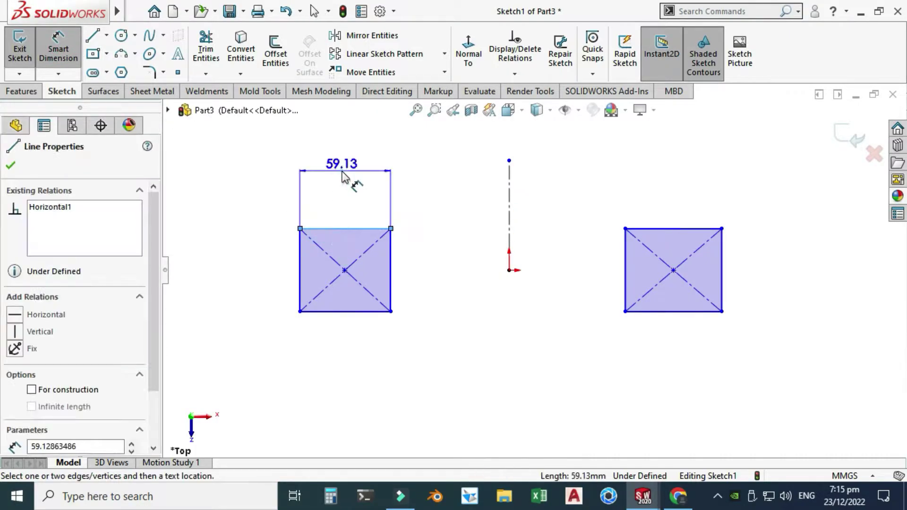
click(347, 177)
text(5)
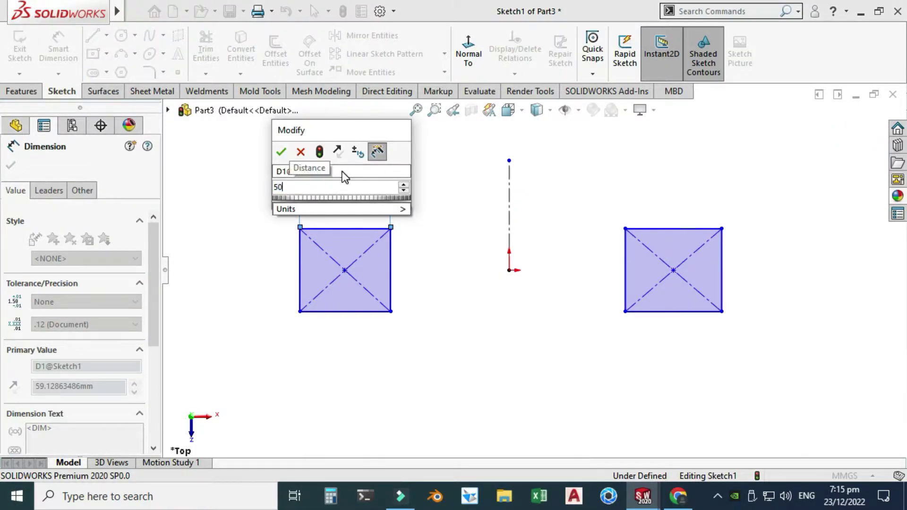
text(0)
key(Return)
key(Escape)
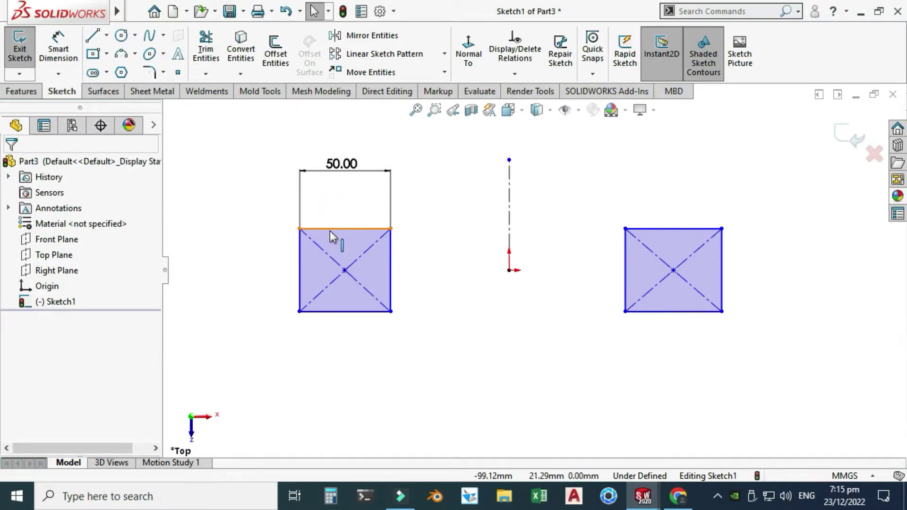
Add an equal relation between the upper and left sides of the left rectangle
click(330, 233)
ctrl+click(298, 267)
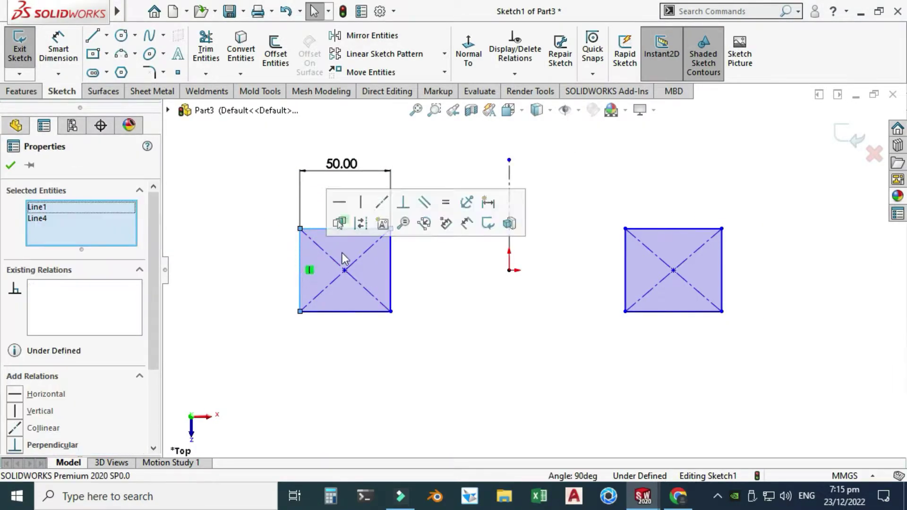
click(448, 206)
key(Escape)
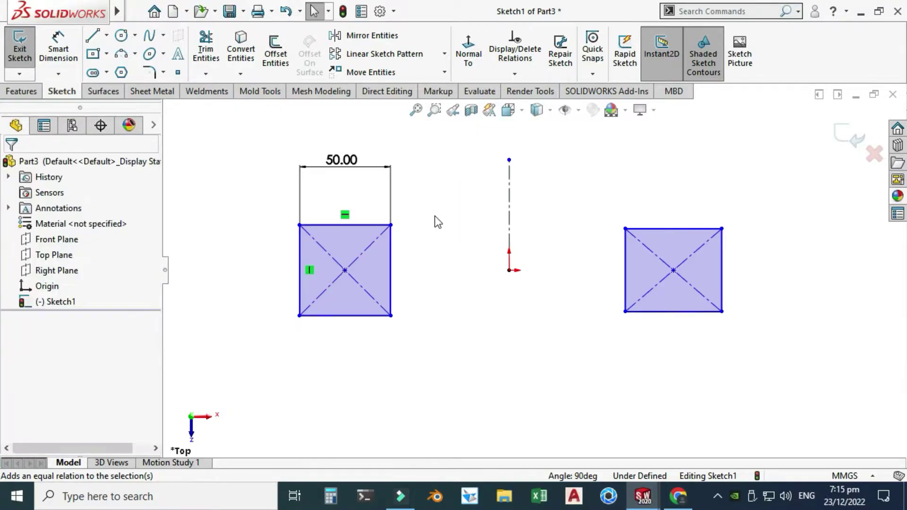
Make the right rectangle's upper and inner vertical sides equal to the matching sides of the left rectangle
click(364, 227)
ctrl+click(650, 229)
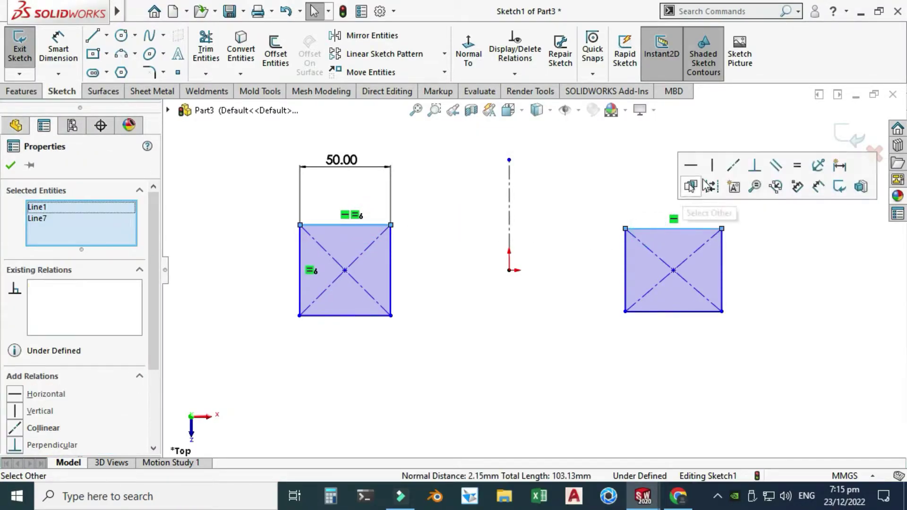
click(431, 278)
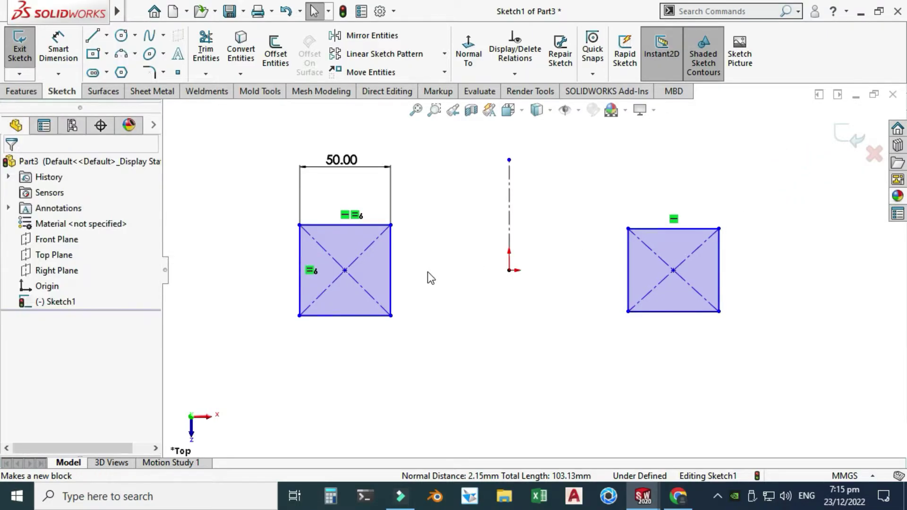
click(394, 268)
ctrl+click(627, 284)
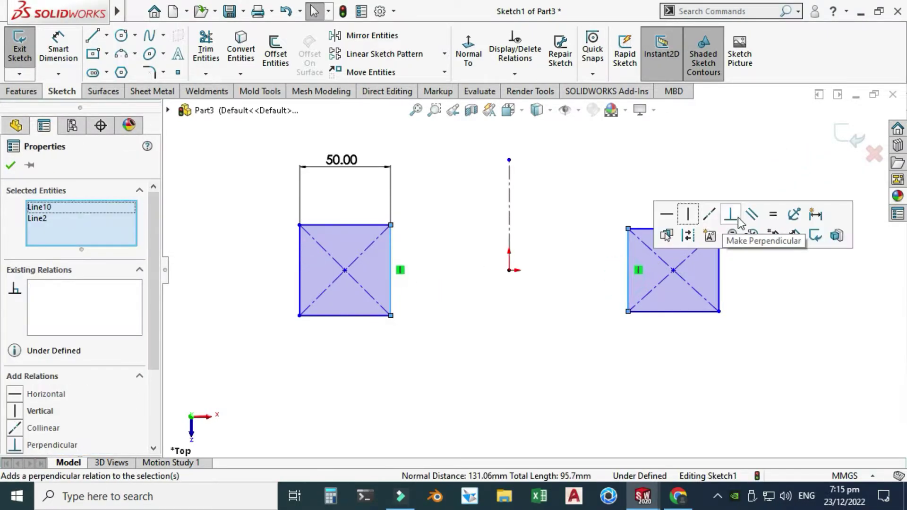
click(773, 214)
click(365, 181)
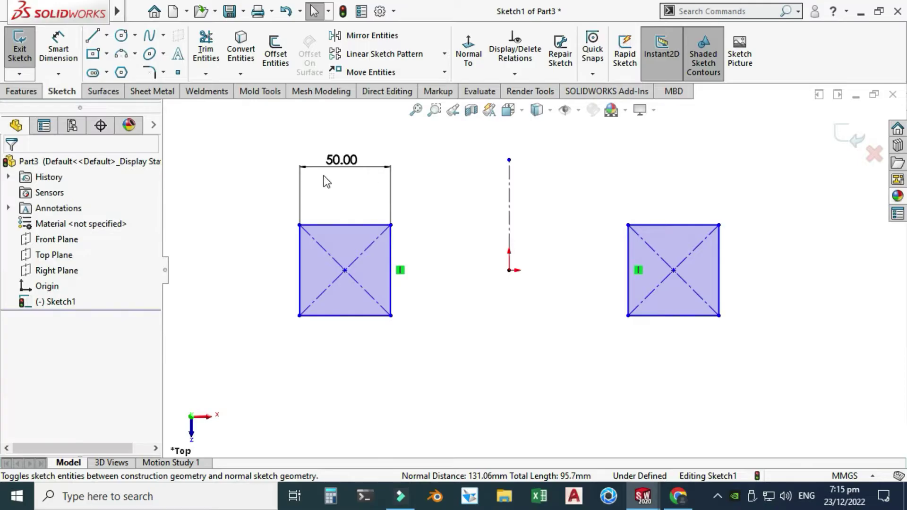
Dimension the distance between the facing inner sides of the two squares to 150 mm
click(58, 52)
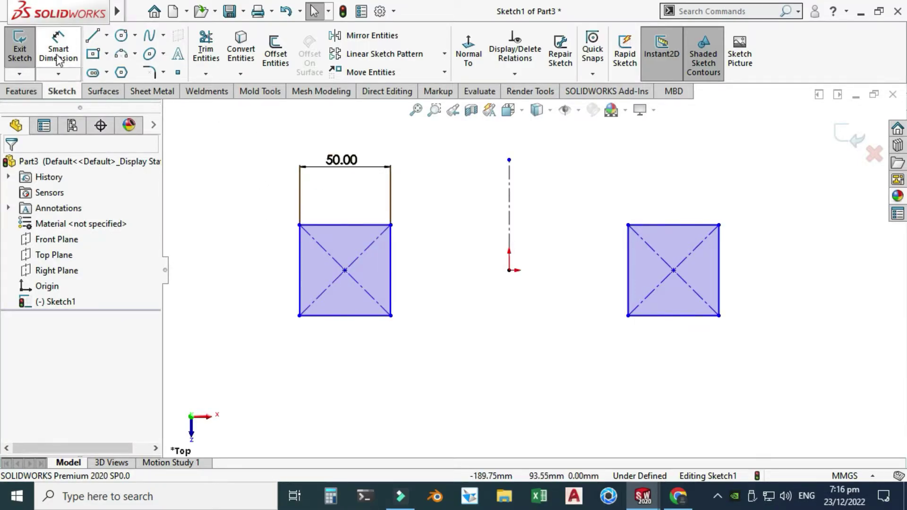
click(395, 269)
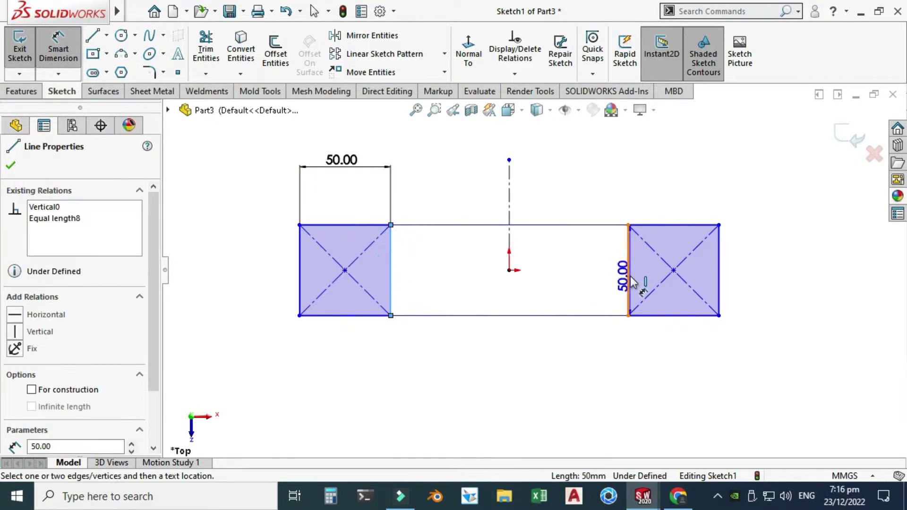
click(628, 273)
click(548, 374)
text(150)
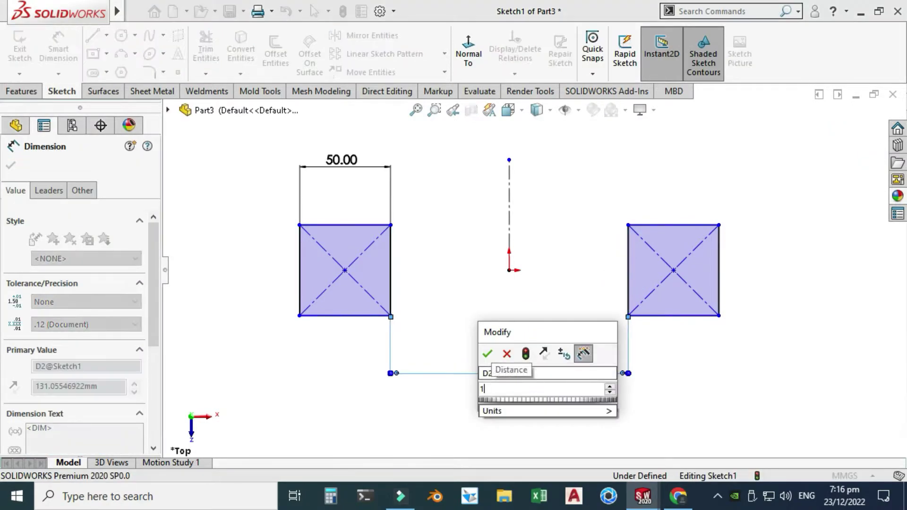
key(Return)
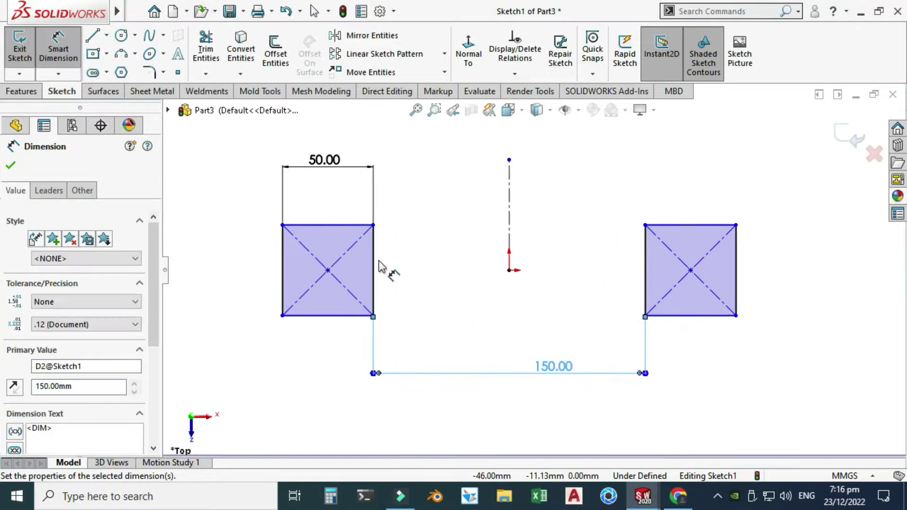
key(Escape)
Apply 10 mm sketch fillets to all eight corners of both squares, accepting deletion of the affected relations
click(163, 72)
click(165, 89)
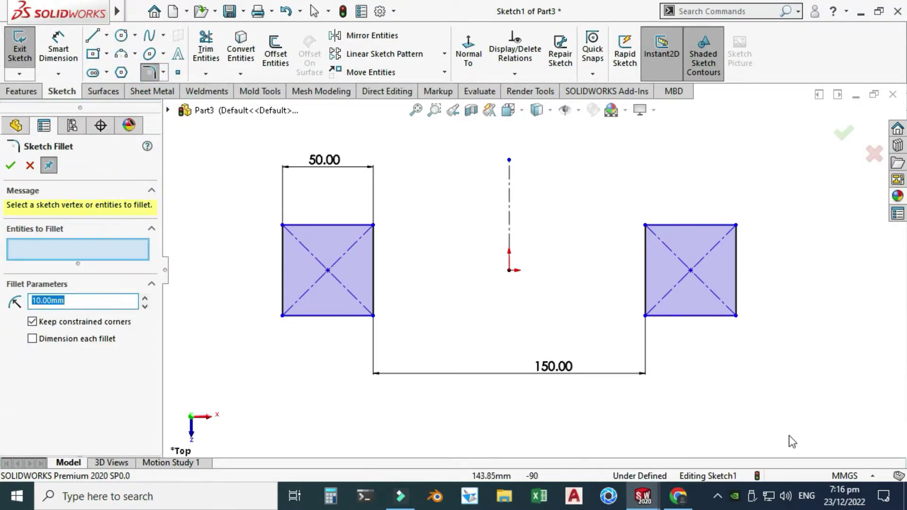
mouse_move(214, 154)
mouse_down()
mouse_move(304, 214)
mouse_move(883, 425)
mouse_move(814, 420)
mouse_up()
click(478, 257)
click(479, 255)
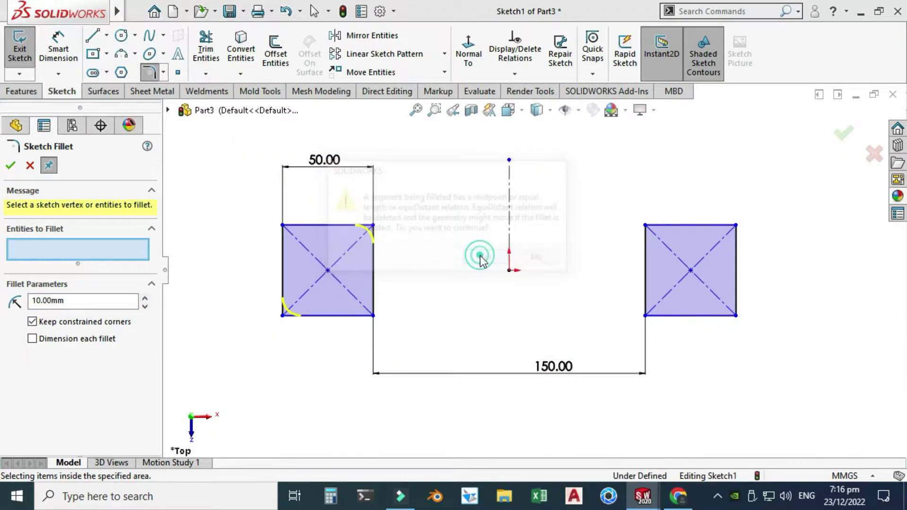
click(480, 256)
click(479, 256)
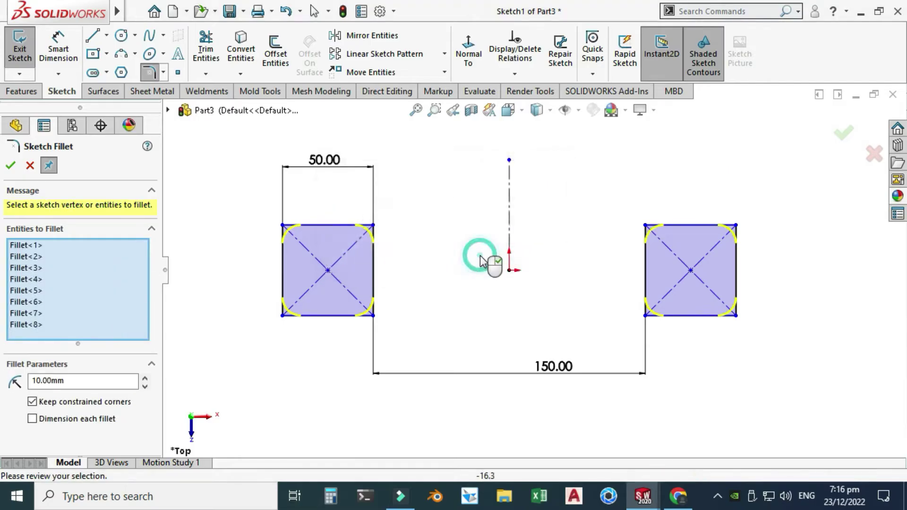
click(11, 165)
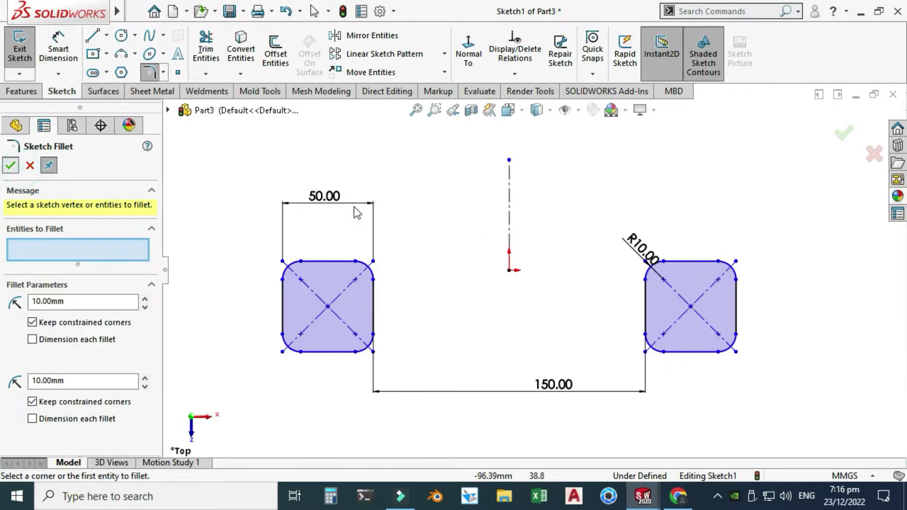
Align the left square's centre point horizontally with the origin and exit the sketch
key(Escape)
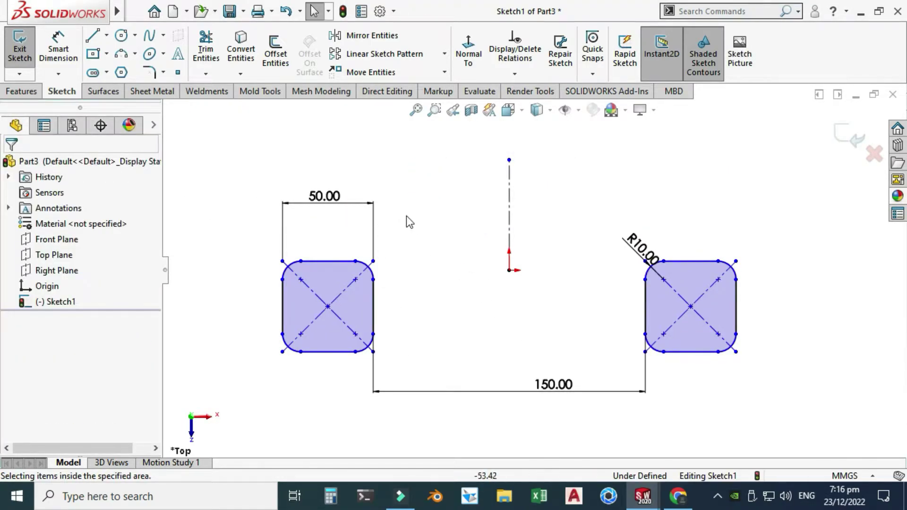
click(328, 307)
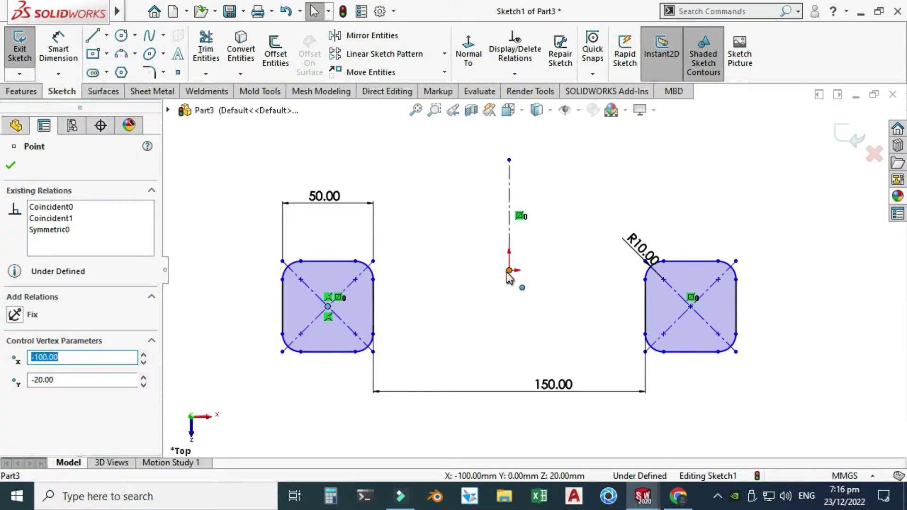
ctrl+click(508, 272)
click(553, 208)
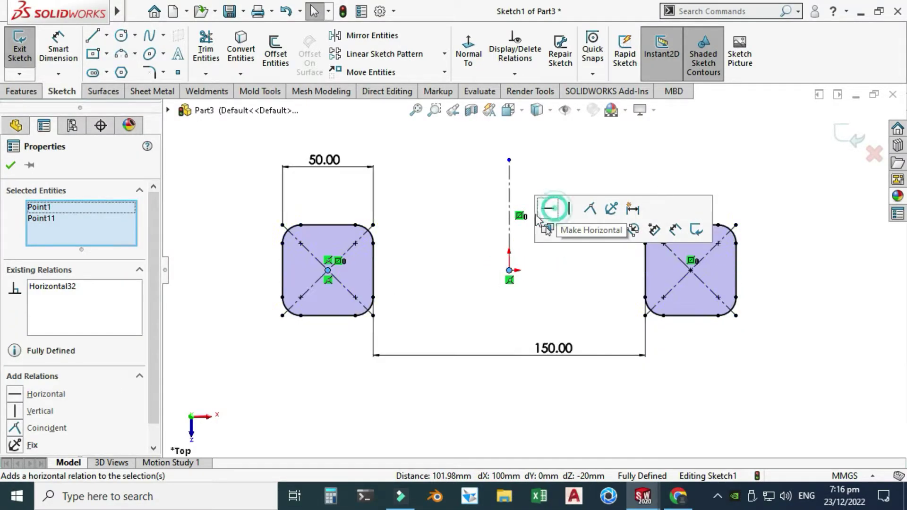
click(433, 234)
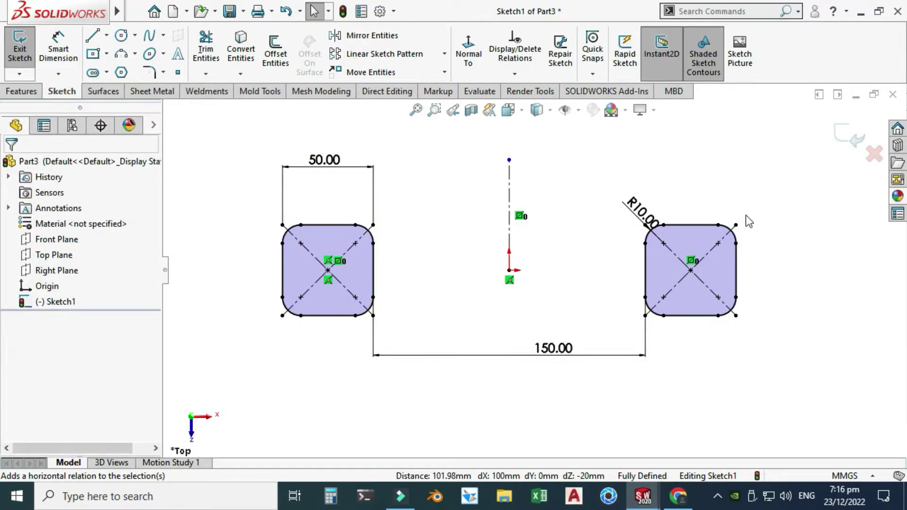
click(837, 137)
Examine the reference handle's shape in the Practice Exercise 31 document from several angles, and return to Part3
right_click(736, 179)
click(745, 240)
drag(520, 387, 517, 292)
click(561, 450)
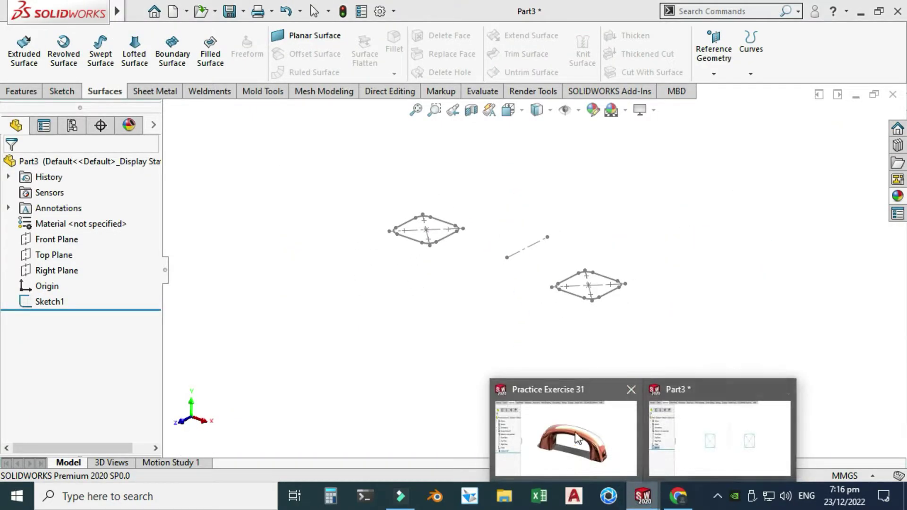
drag(530, 213, 518, 179)
drag(489, 215, 512, 220)
scroll(520, 204, down, 2)
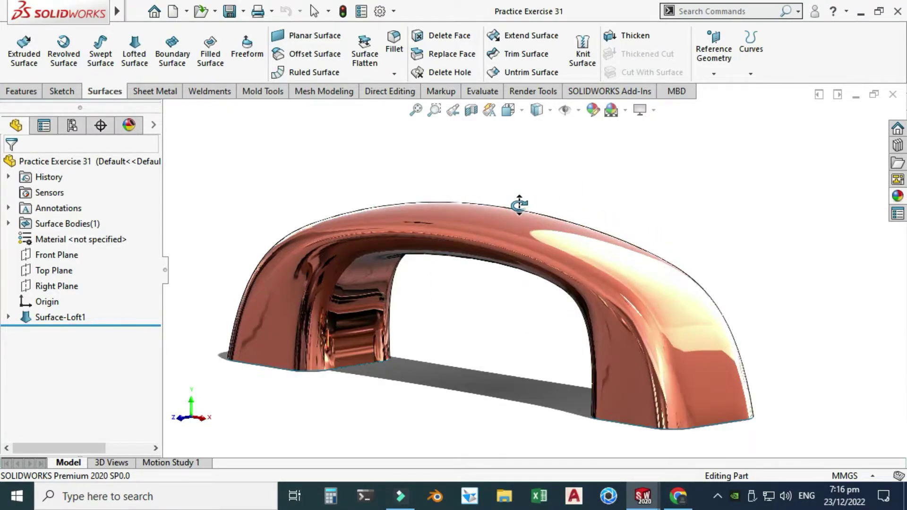
scroll(463, 307, up, 1)
drag(463, 308, 476, 193)
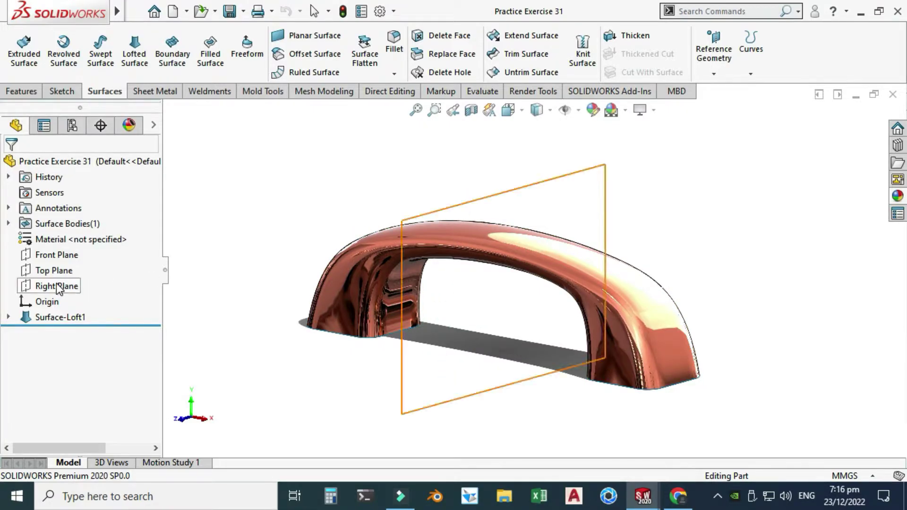
mouse_move(644, 491)
click(726, 431)
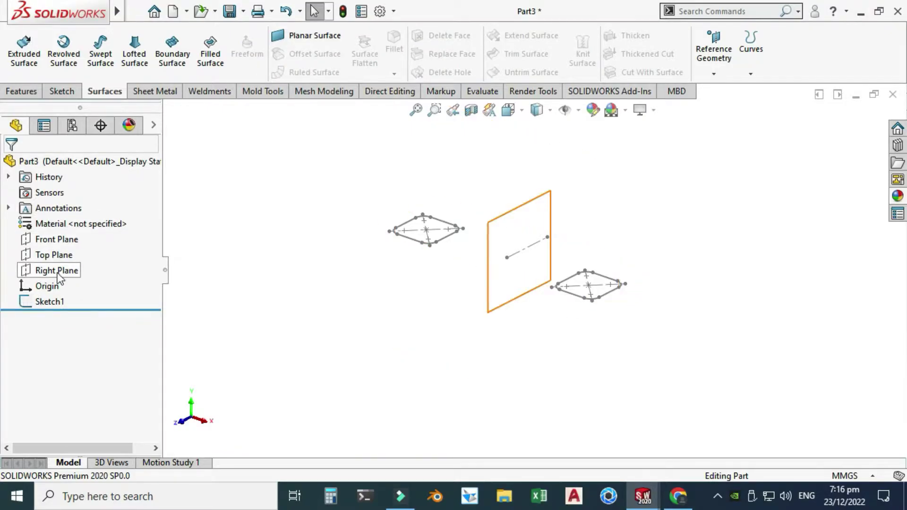
Sketch a horizontal ellipse about 34 mm wide on the Right Plane, centred about 36 mm directly above the origin
click(59, 272)
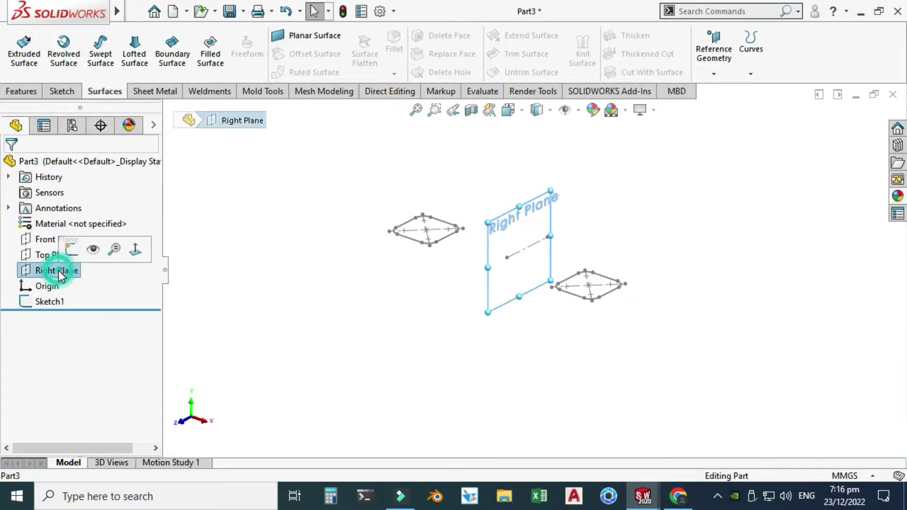
click(69, 254)
click(477, 56)
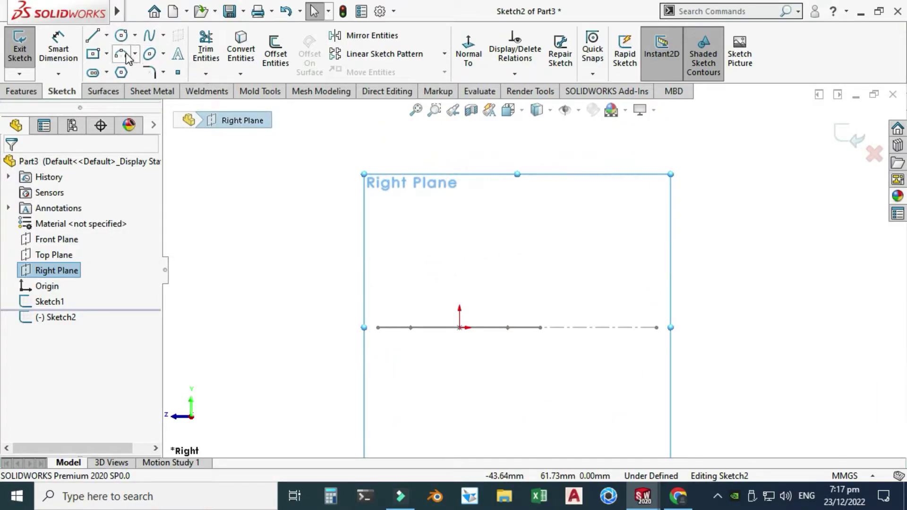
click(164, 58)
click(172, 73)
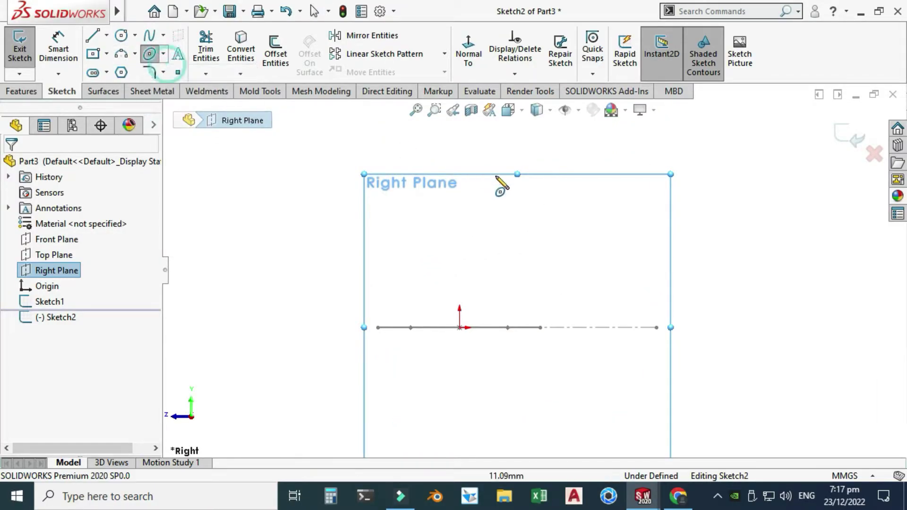
click(459, 212)
click(512, 213)
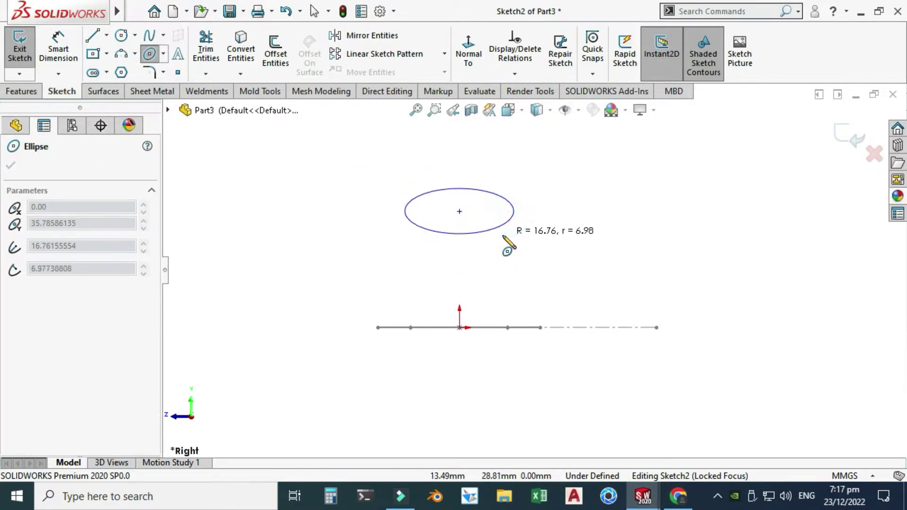
click(501, 235)
Dimension the ellipse's width between its two side points to 40 mm
click(58, 49)
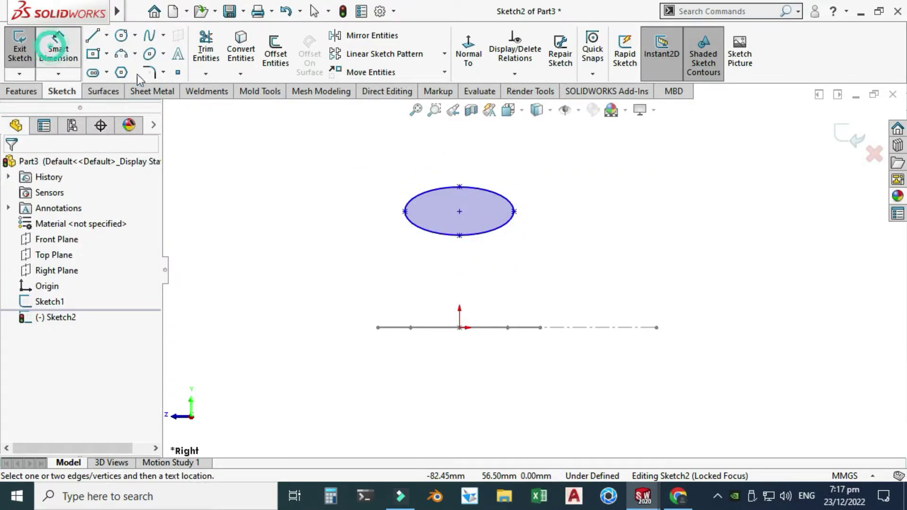
click(405, 212)
click(514, 211)
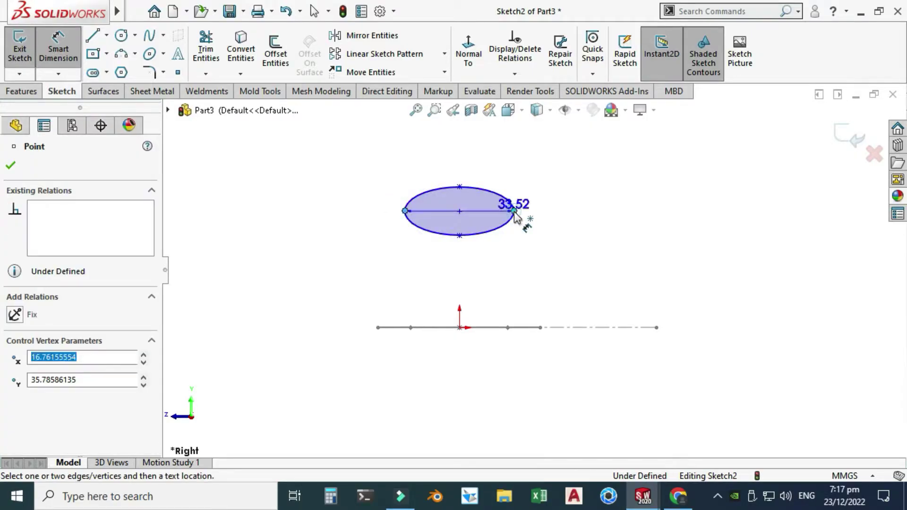
click(490, 151)
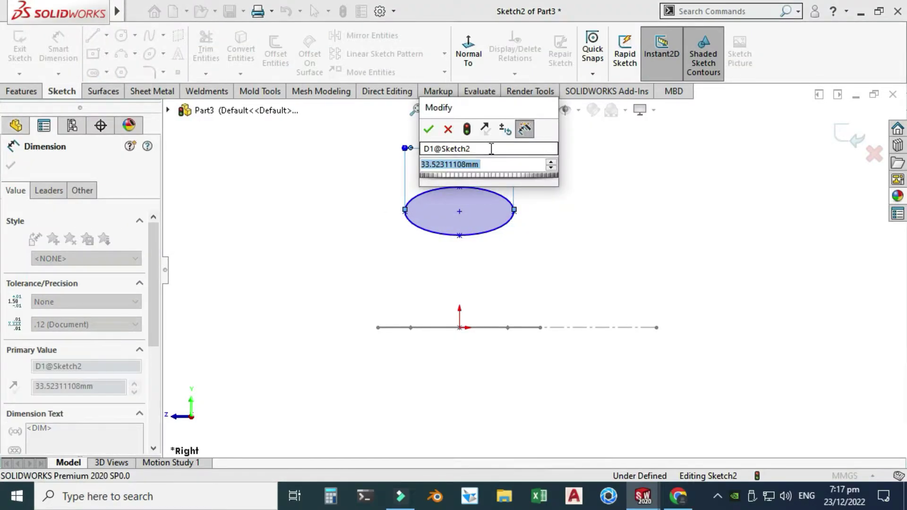
text(40)
key(Return)
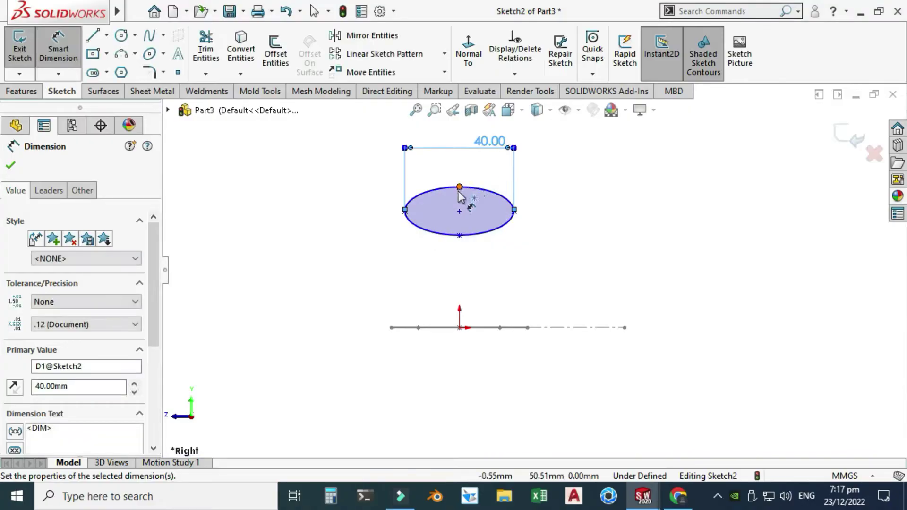
Dimension the ellipse's height between its upper and lower points to 20 mm
click(460, 187)
click(459, 235)
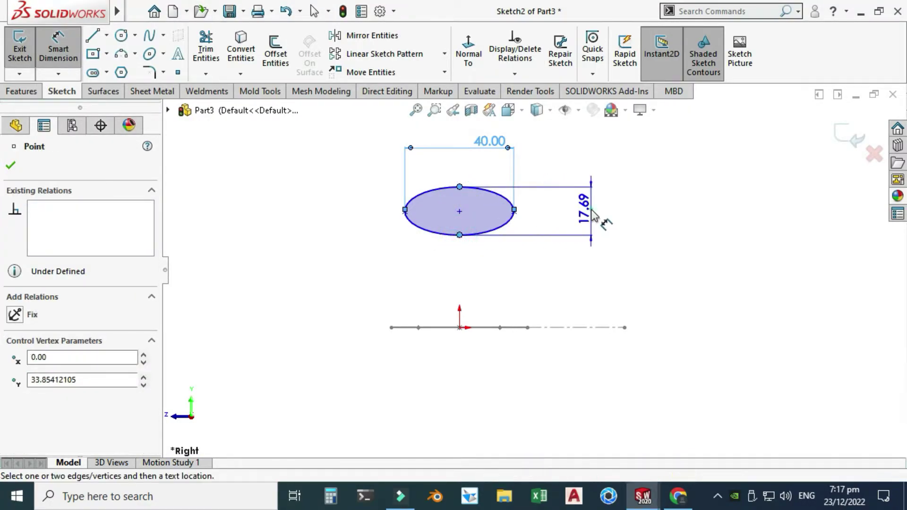
click(594, 216)
text(2)
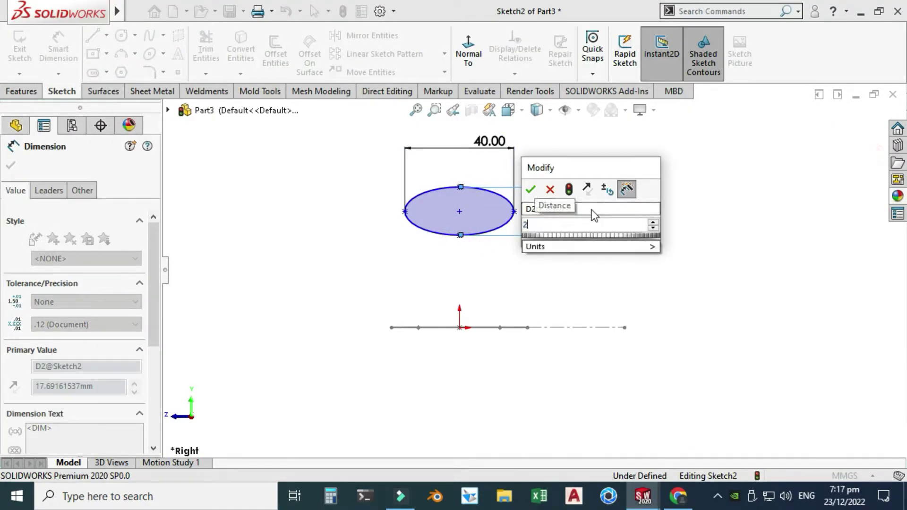
text(0)
key(Return)
key(Escape)
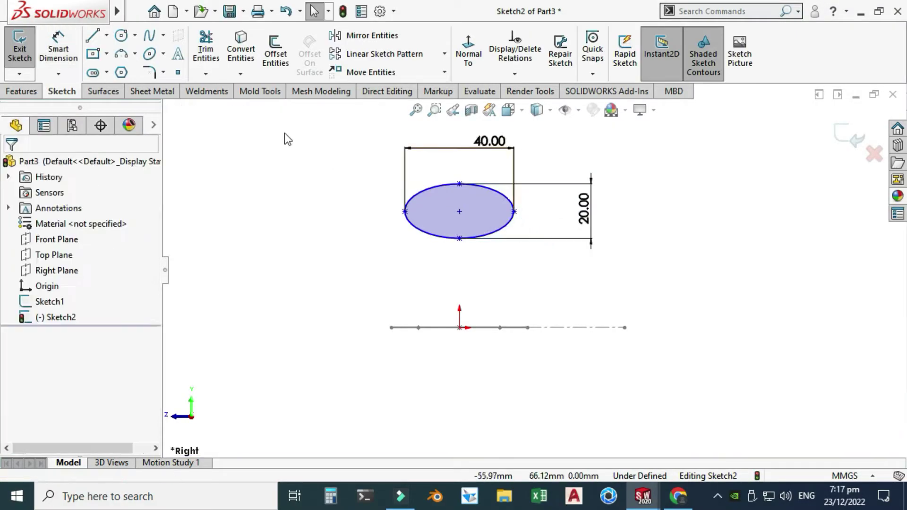
Add a vertical relation between the ellipse's centre point and the origin
click(459, 212)
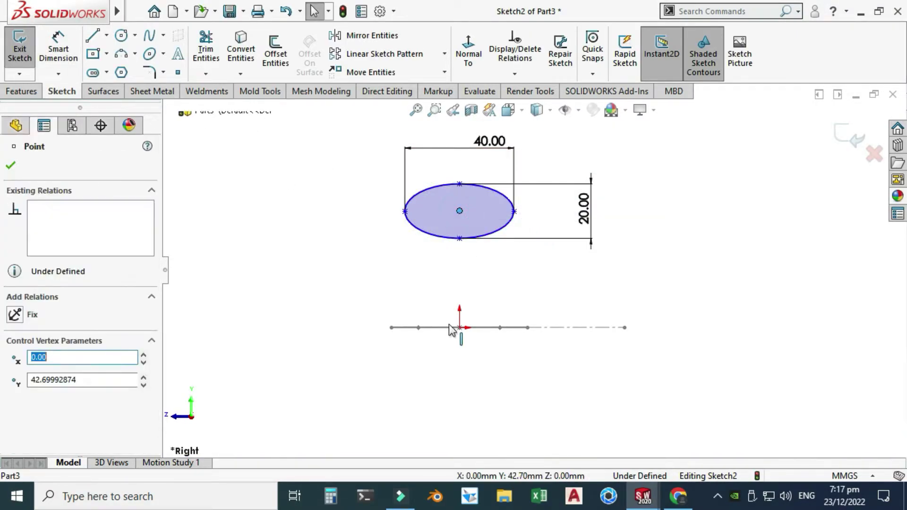
ctrl+click(459, 328)
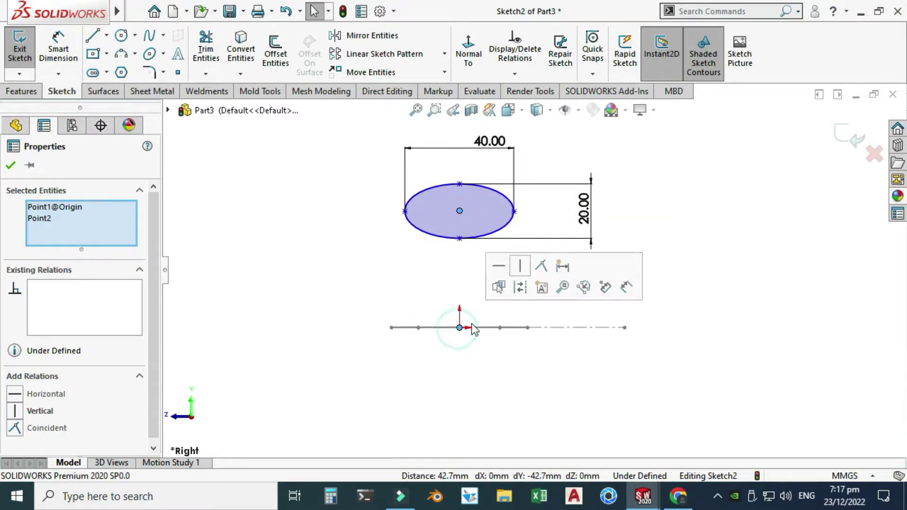
click(523, 273)
key(Escape)
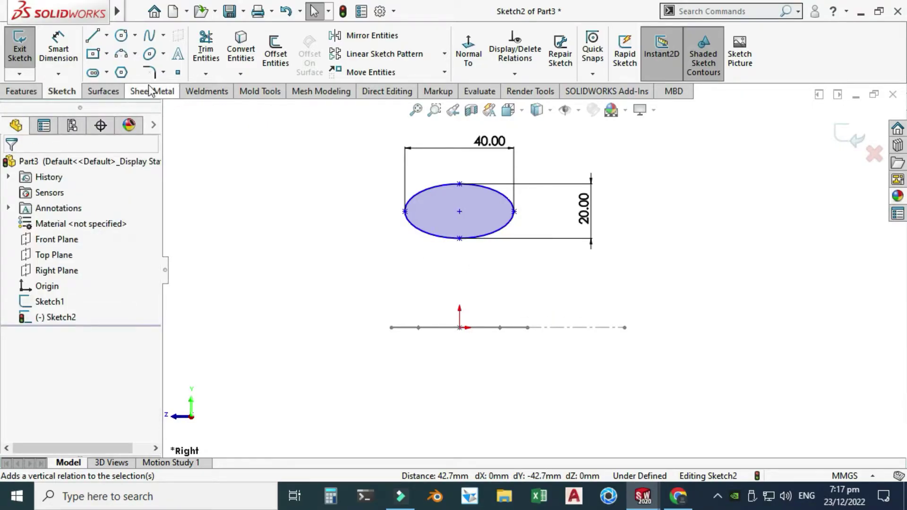
Dimension the ellipse's centre 60 mm above the origin
click(66, 50)
click(459, 210)
click(459, 327)
click(776, 260)
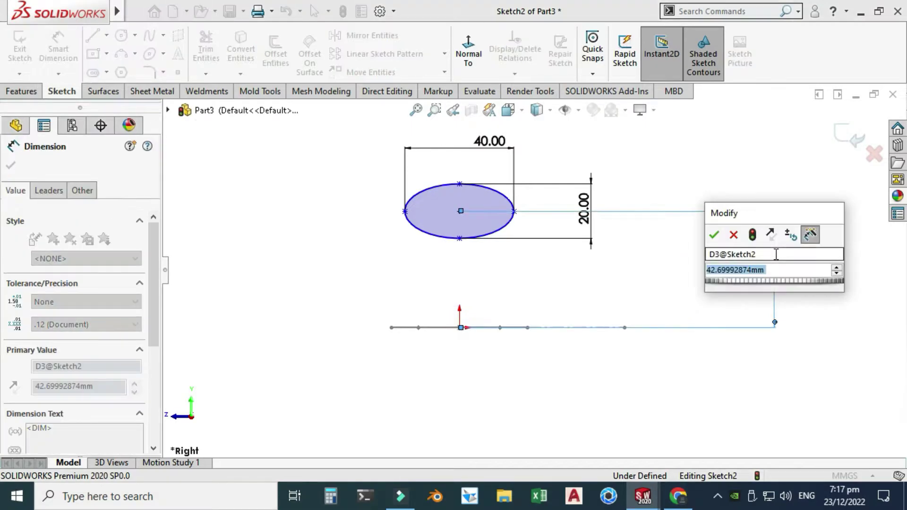
text(60)
key(Return)
key(Escape)
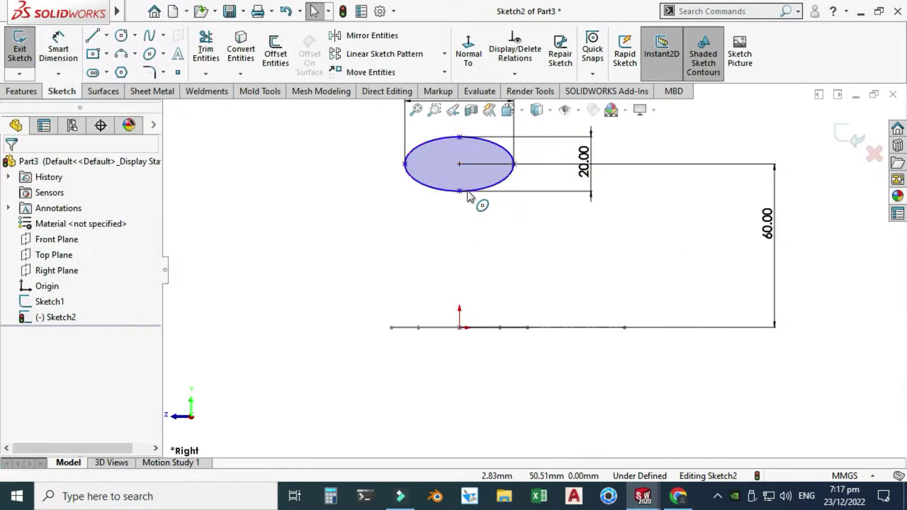
Add a horizontal relation between the ellipse's two side points and exit the sketch
click(404, 163)
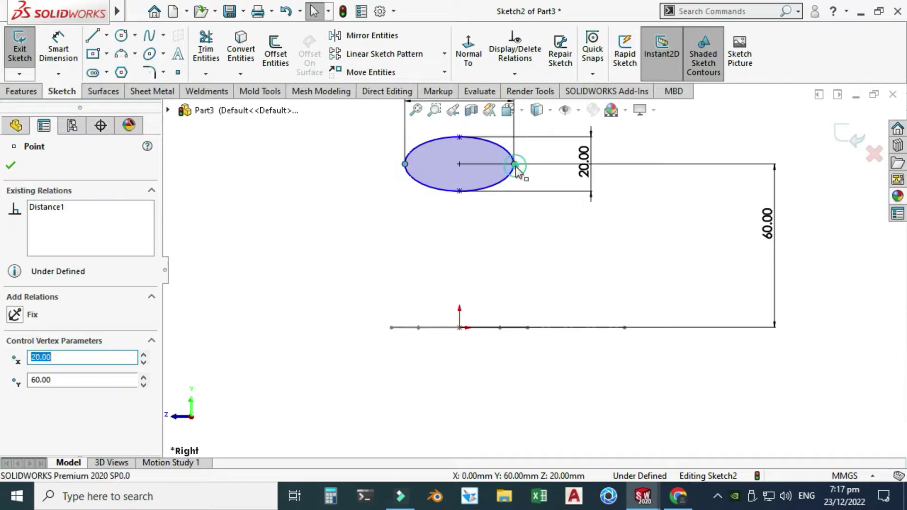
ctrl+click(514, 164)
click(559, 104)
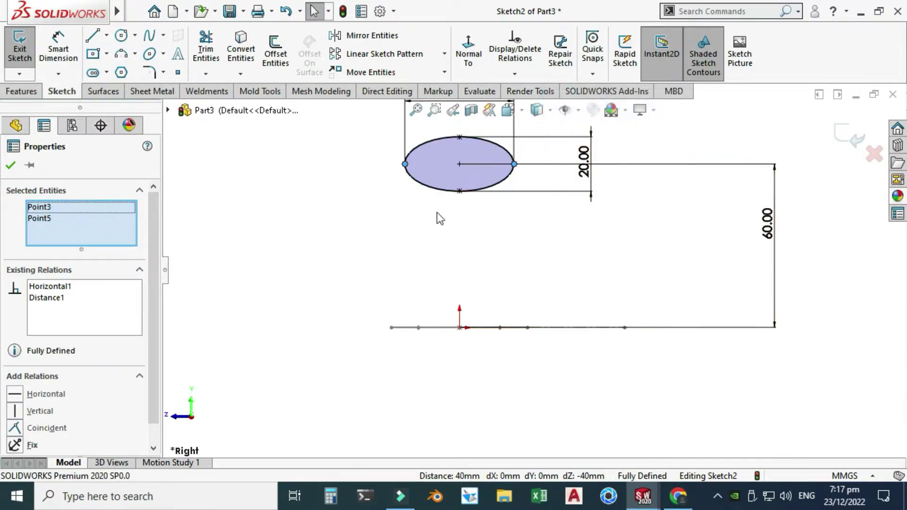
click(419, 245)
scroll(420, 245, up, 2)
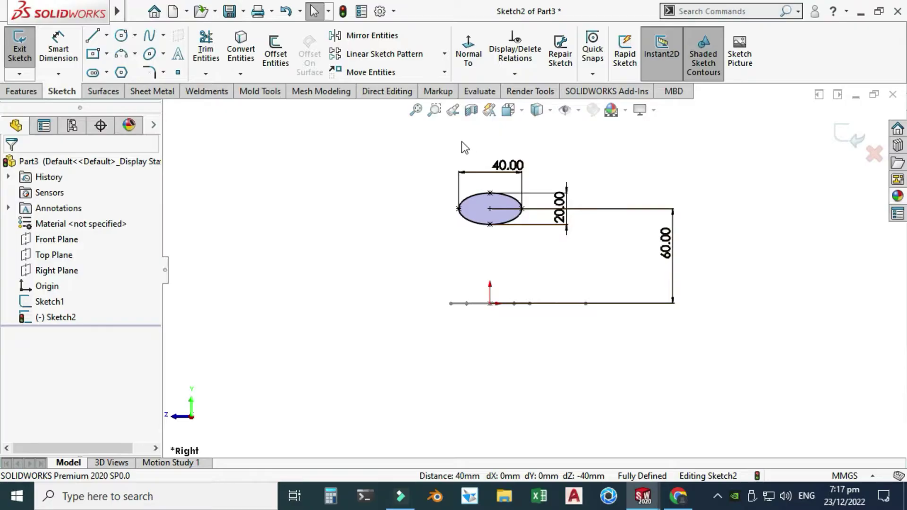
click(846, 137)
Sketch a three-point spline on the Front Plane, arching from beside the left square's outer side to just above the ellipse
right_click(660, 173)
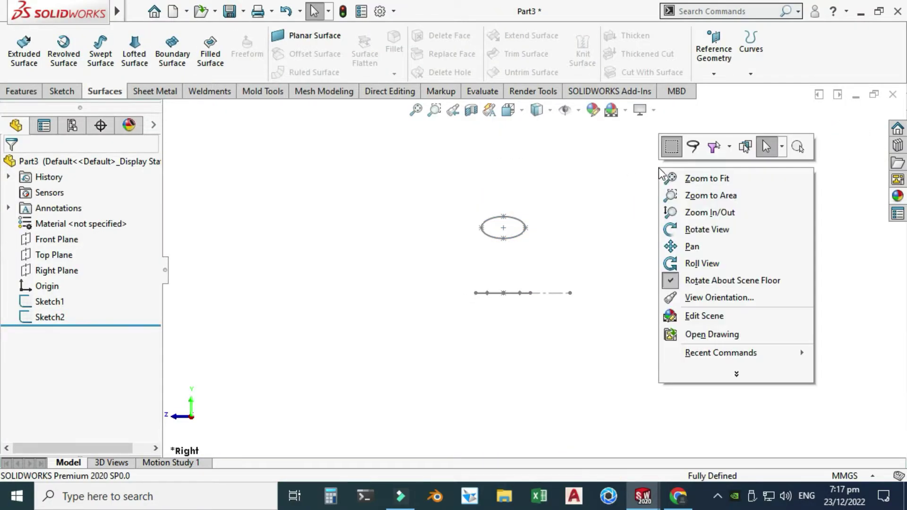
click(699, 229)
drag(496, 229, 555, 263)
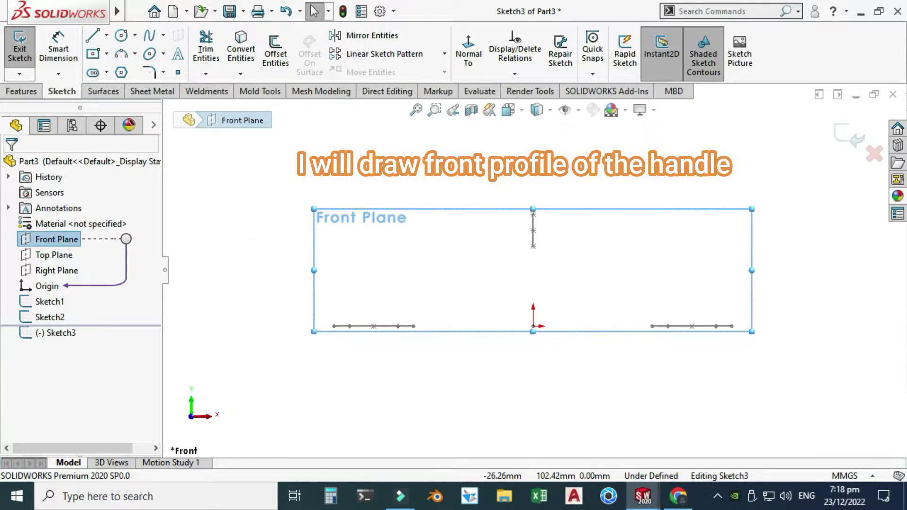
click(163, 37)
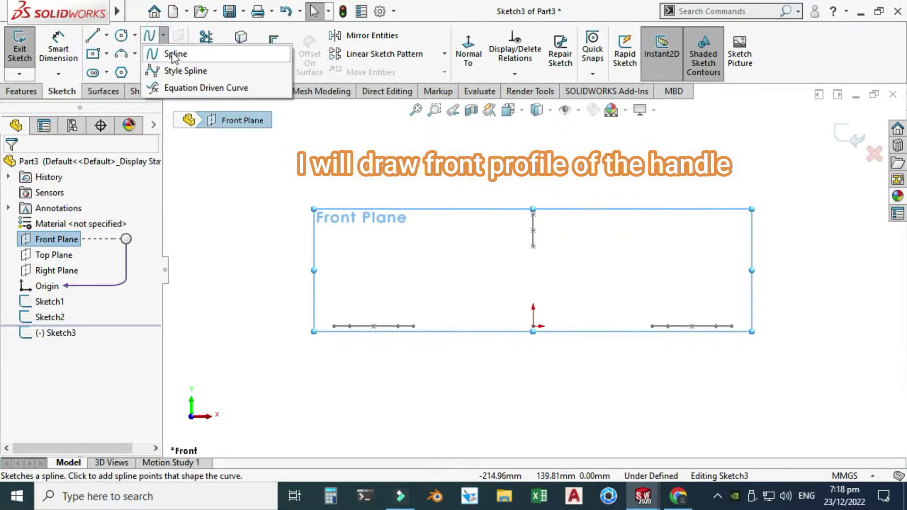
click(178, 35)
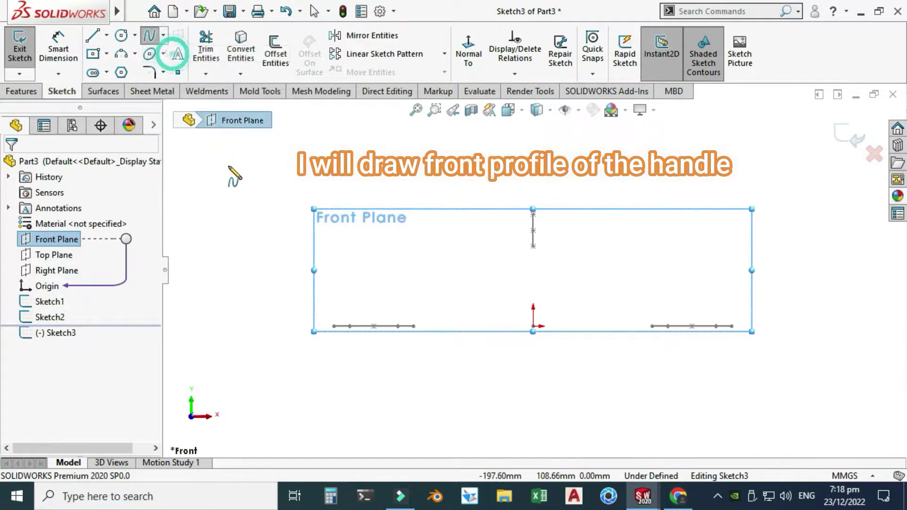
click(321, 322)
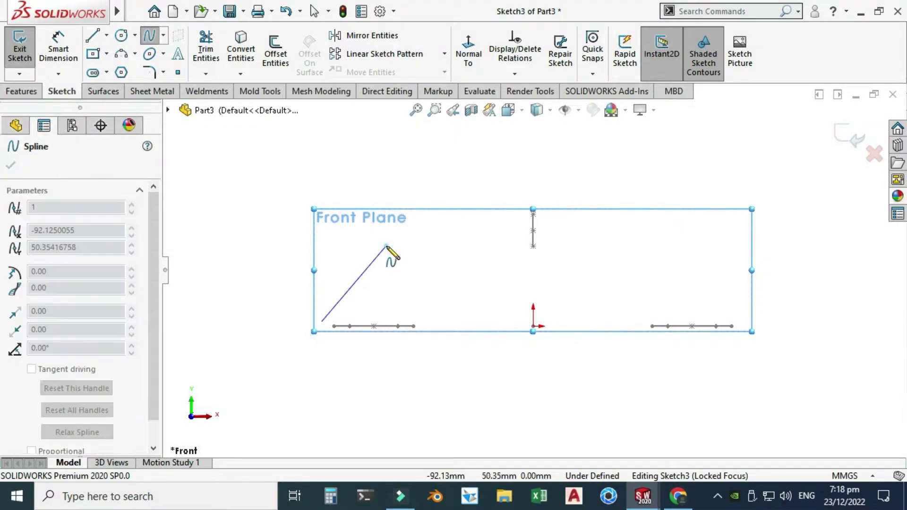
click(386, 246)
click(519, 199)
key(Escape)
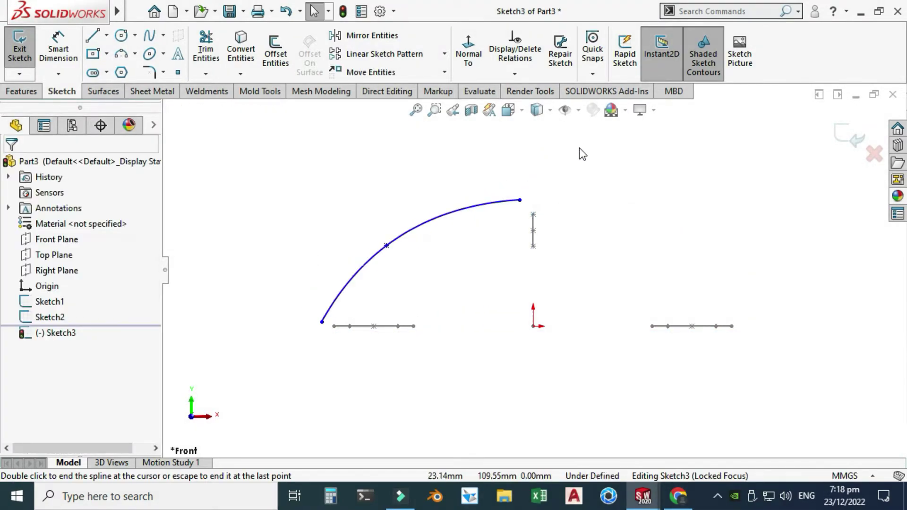
Add a coincident relation between the spline's upper endpoint and the ellipse's top point
right_click(582, 154)
mouse_move(708, 171)
click(794, 224)
mouse_move(501, 283)
mouse_down()
mouse_move(516, 298)
mouse_move(563, 231)
mouse_up()
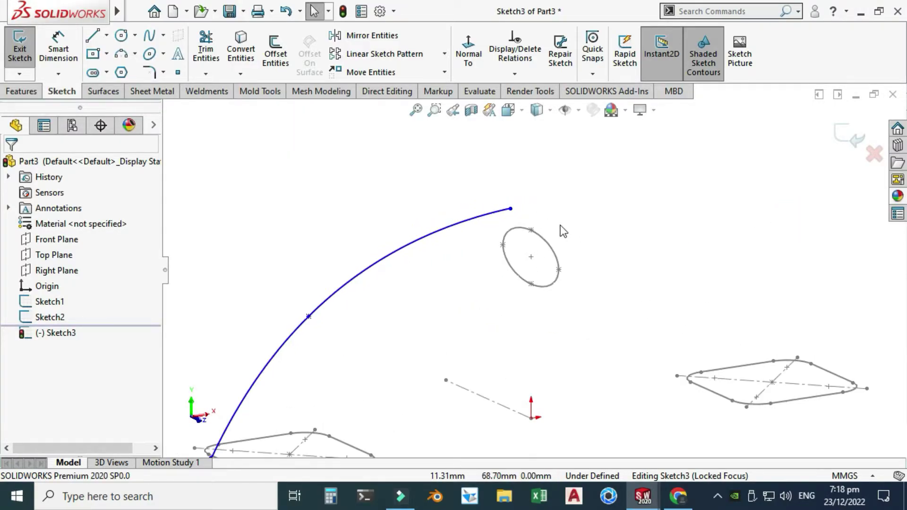
click(511, 209)
ctrl+click(531, 230)
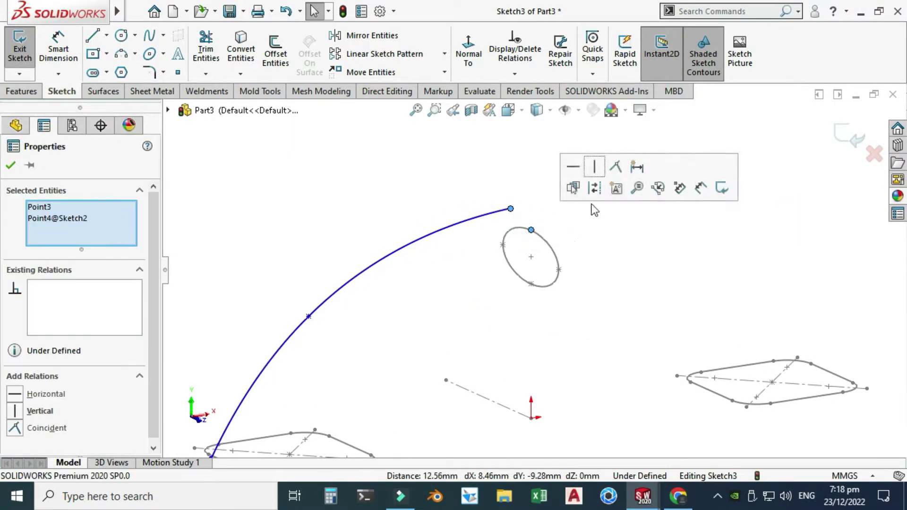
click(616, 166)
click(532, 179)
Add a pierce relation between the spline's lower endpoint and the outer side line of the left filleted square
scroll(531, 268, up, 4)
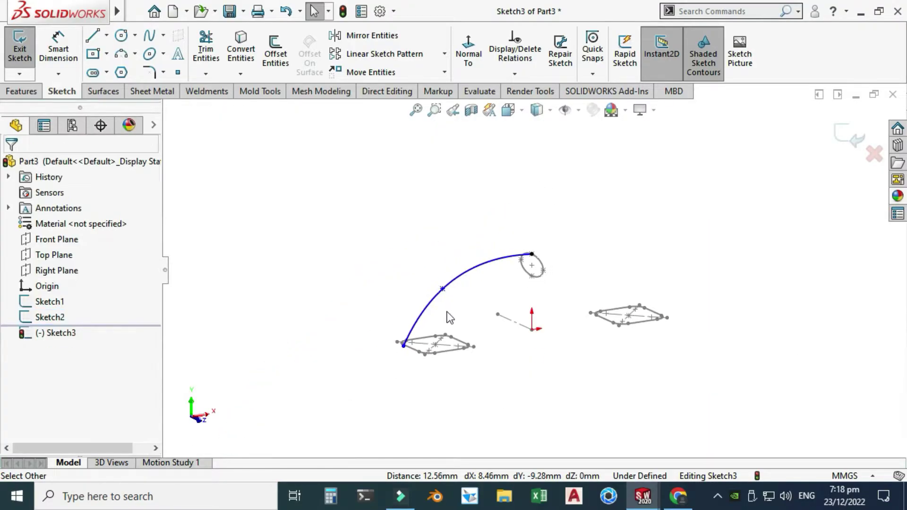
scroll(423, 325, down, 3)
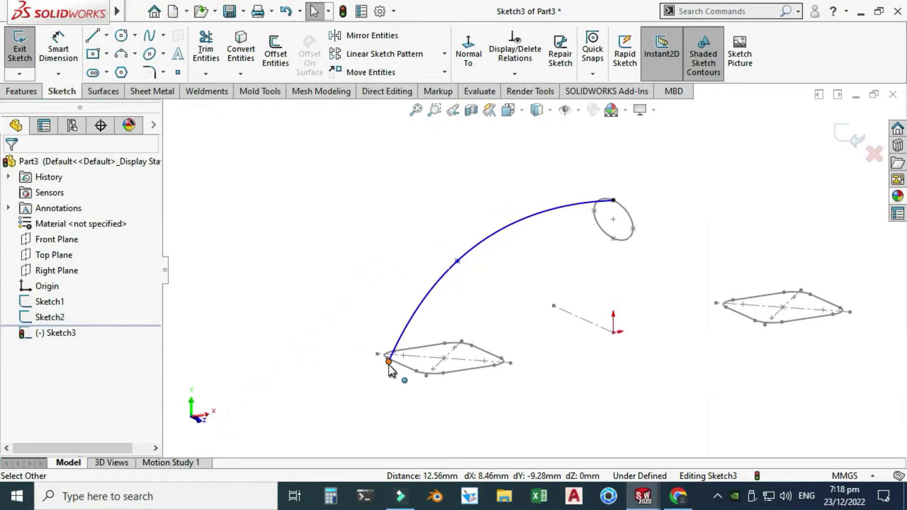
click(389, 361)
scroll(390, 366, down, 3)
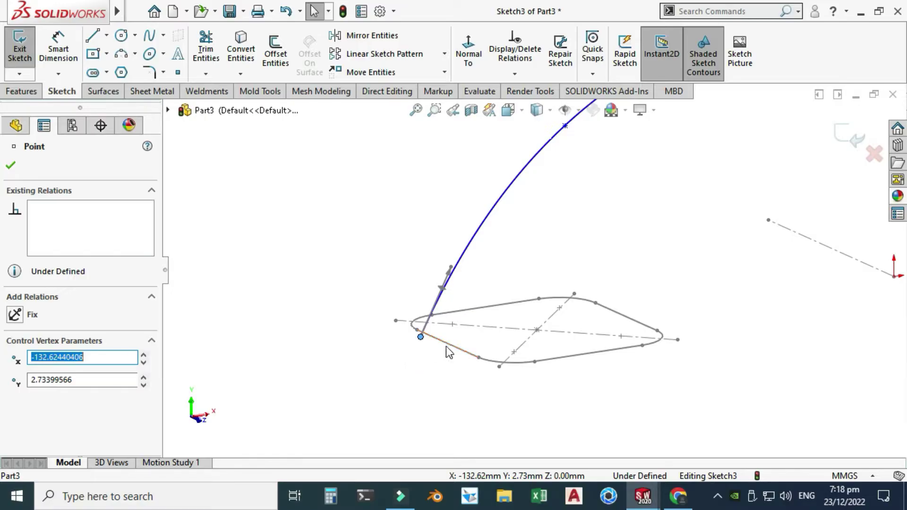
ctrl+click(453, 352)
click(491, 280)
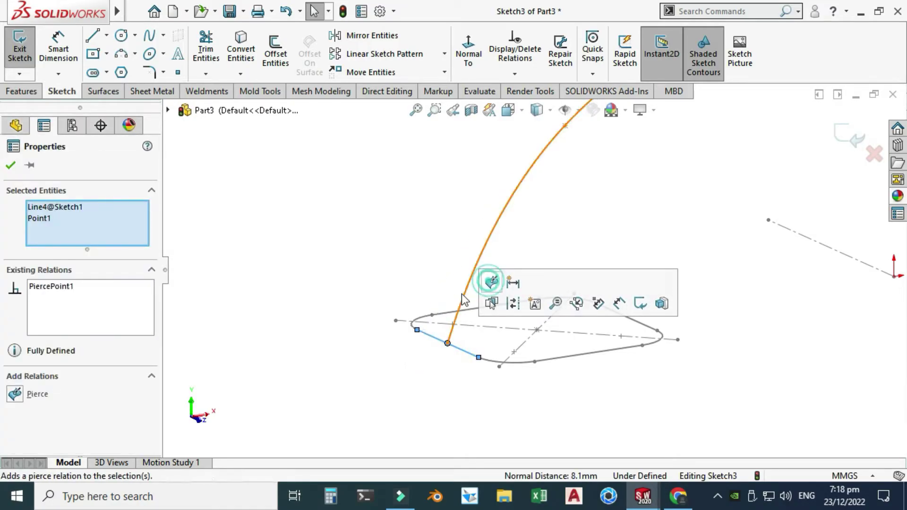
click(423, 305)
Activate the tangent handle at the spline's upper endpoint and make it horizontal
scroll(423, 306, up, 5)
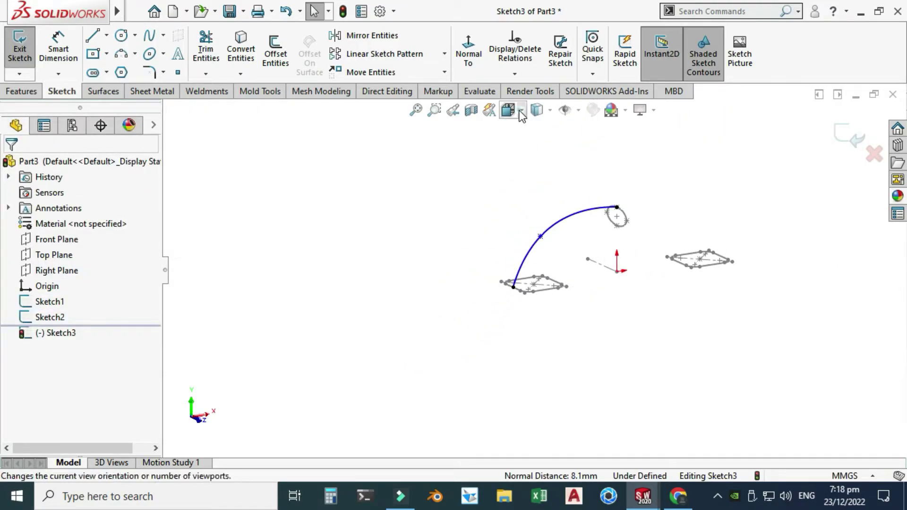
click(508, 110)
scroll(554, 227, down, 2)
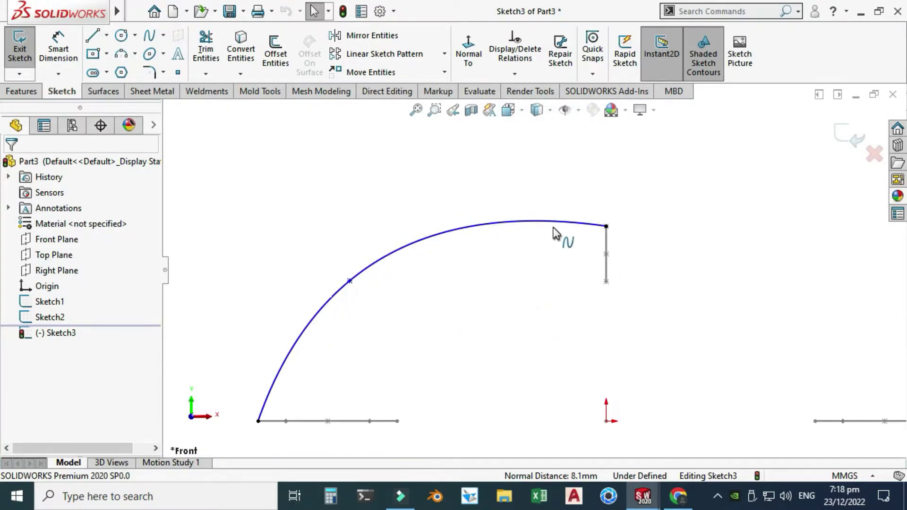
click(556, 225)
click(520, 228)
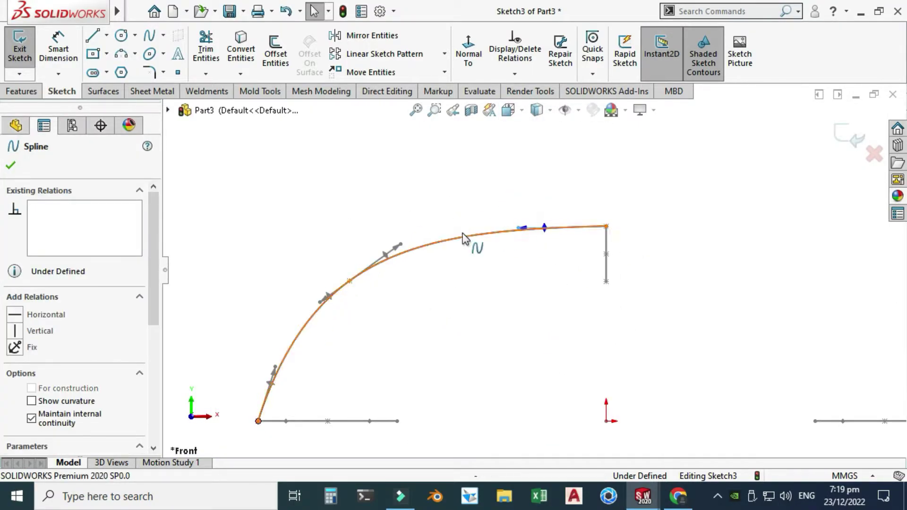
click(19, 314)
click(307, 246)
scroll(314, 240, down, 1)
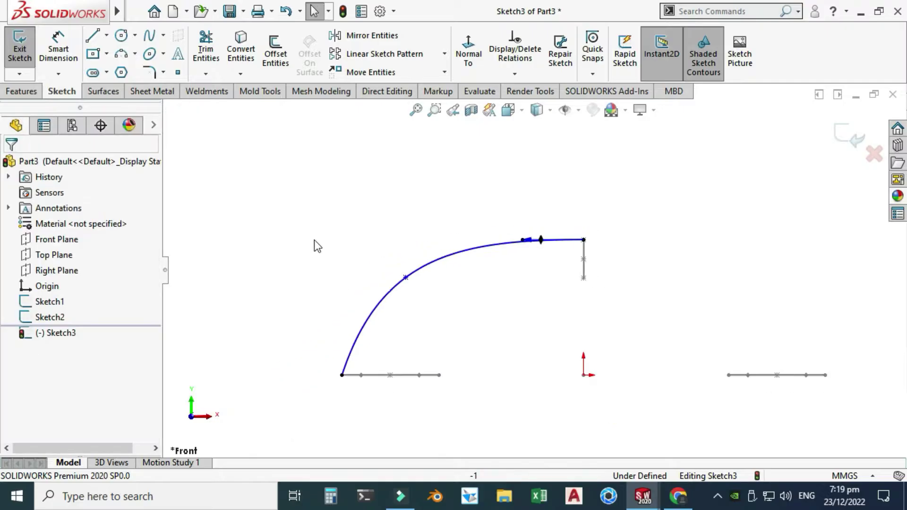
Dimension the tangent handle at the spline's upper endpoint to 80 mm
scroll(397, 352, down, 1)
right_drag(223, 183, 236, 154)
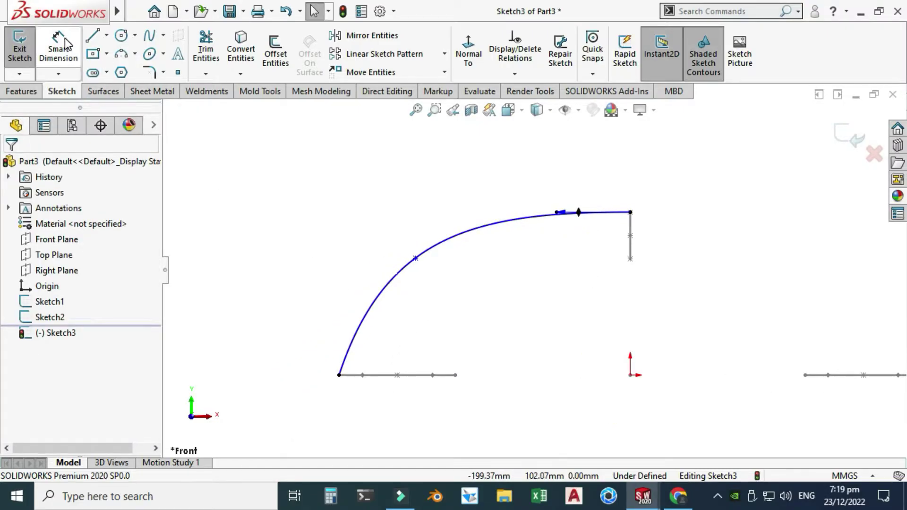
click(557, 213)
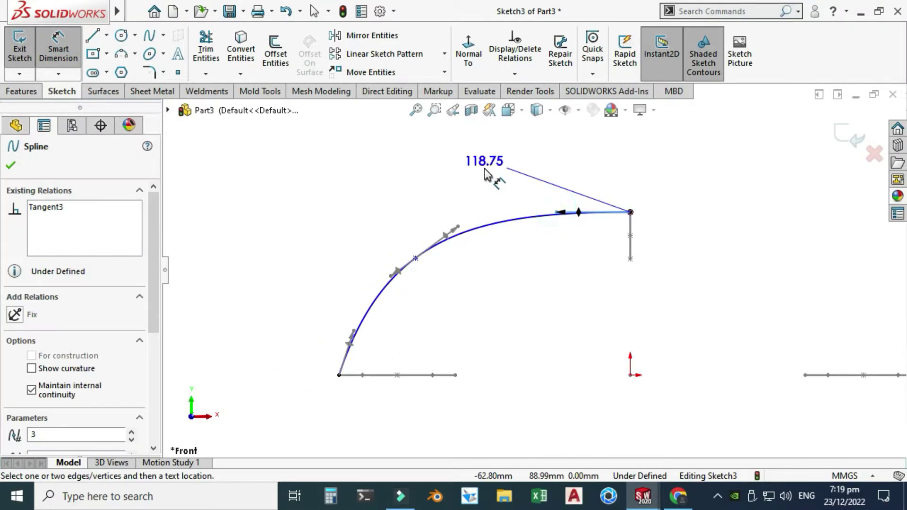
click(484, 169)
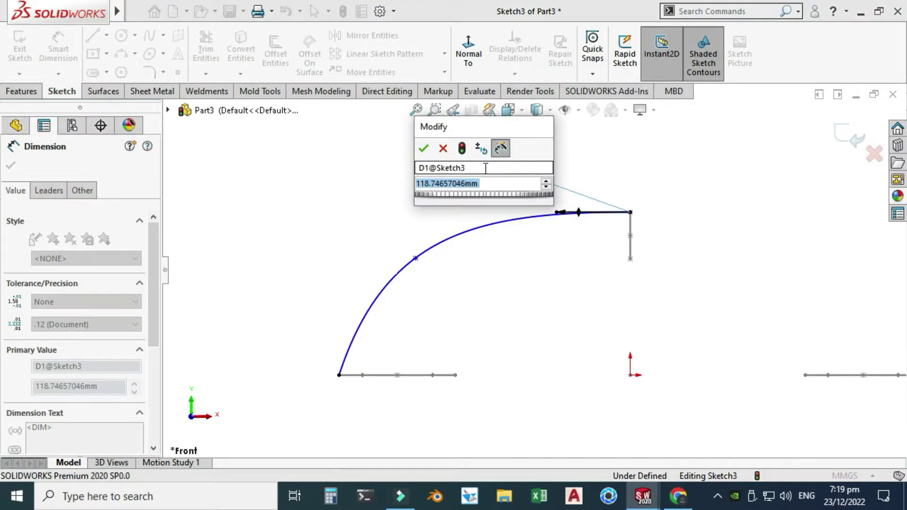
text(80)
key(Return)
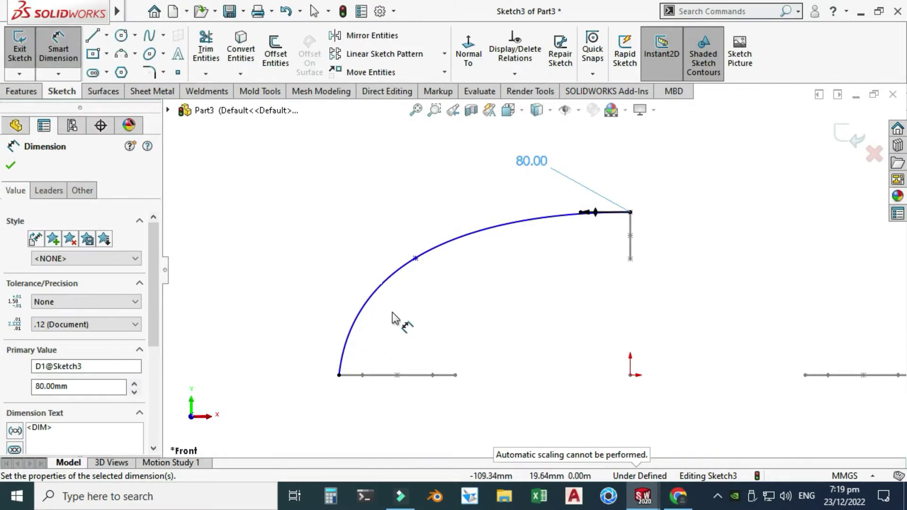
Dimension the spline's middle point 60 mm vertically above the origin
click(58, 49)
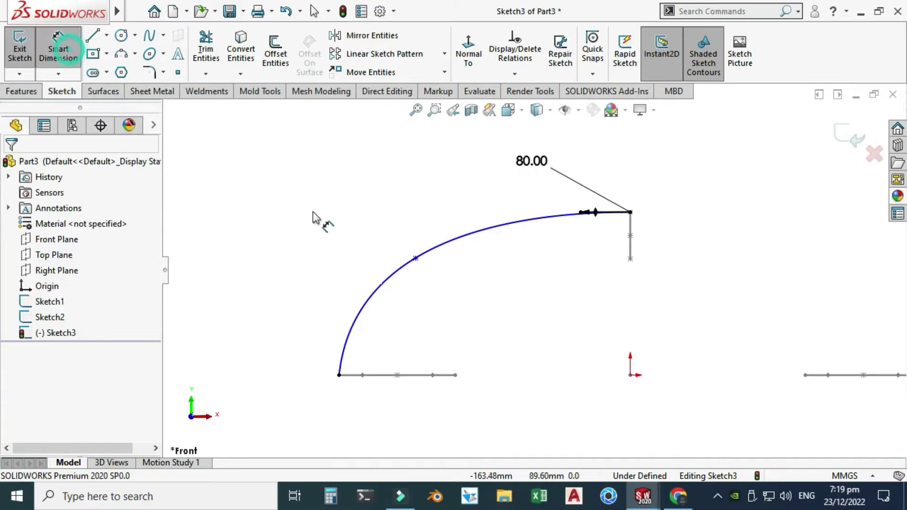
click(415, 258)
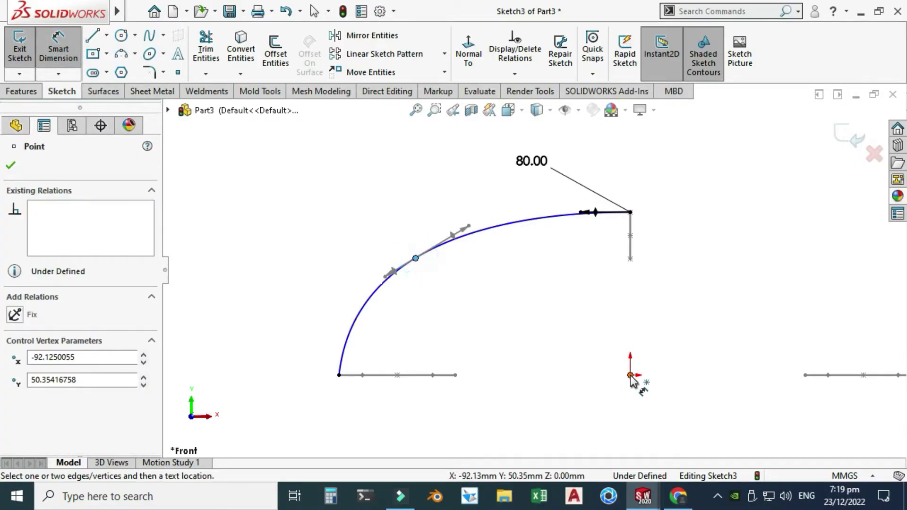
click(630, 375)
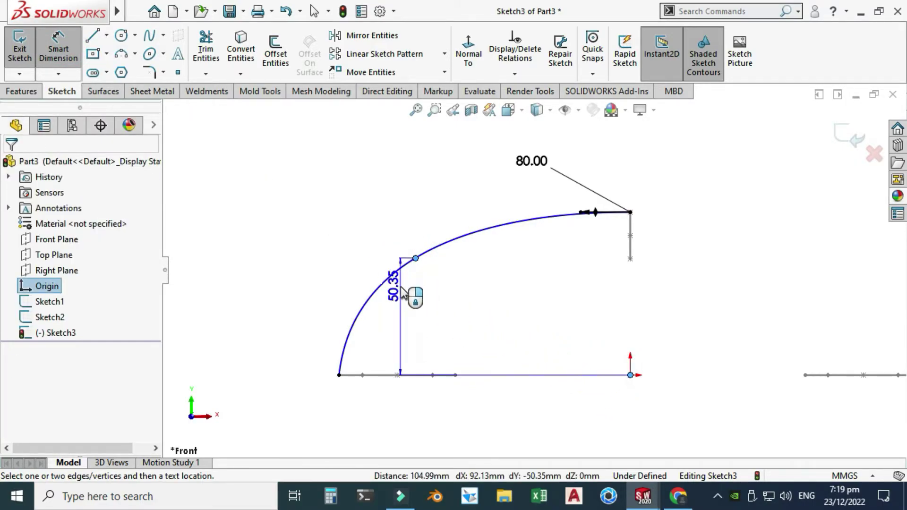
click(402, 292)
text(60)
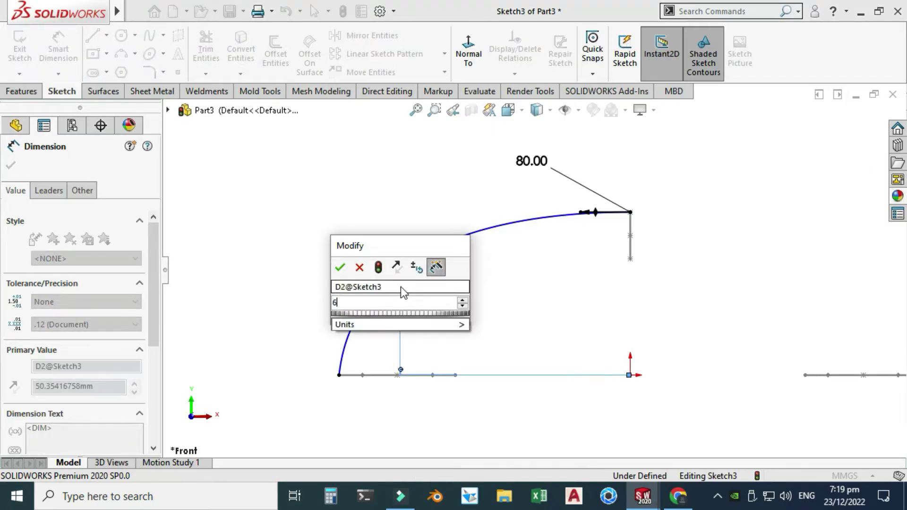
key(Return)
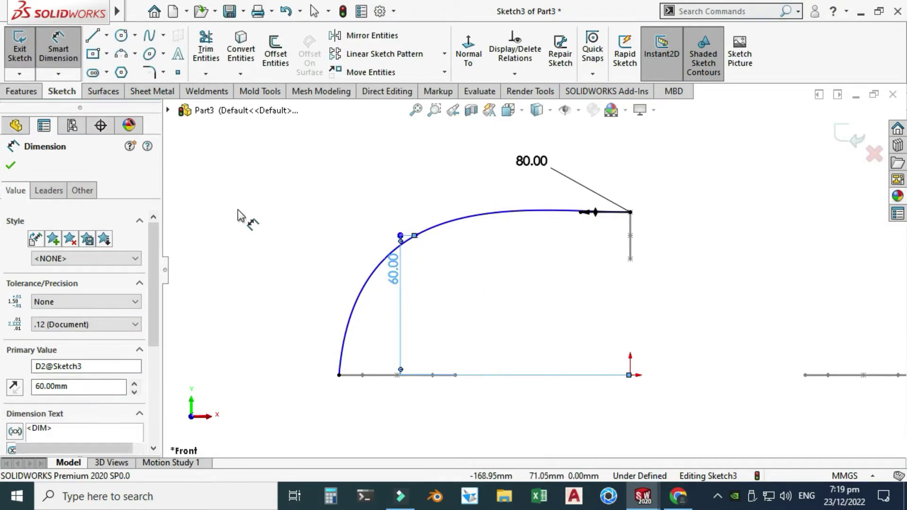
click(239, 216)
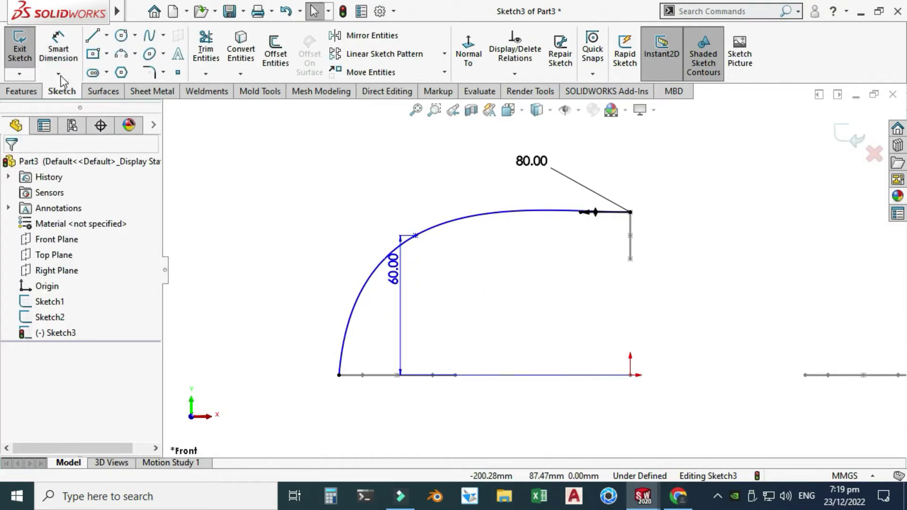
Dimension the horizontal distance between the spline's middle point and the origin to 75 mm
click(432, 252)
click(630, 375)
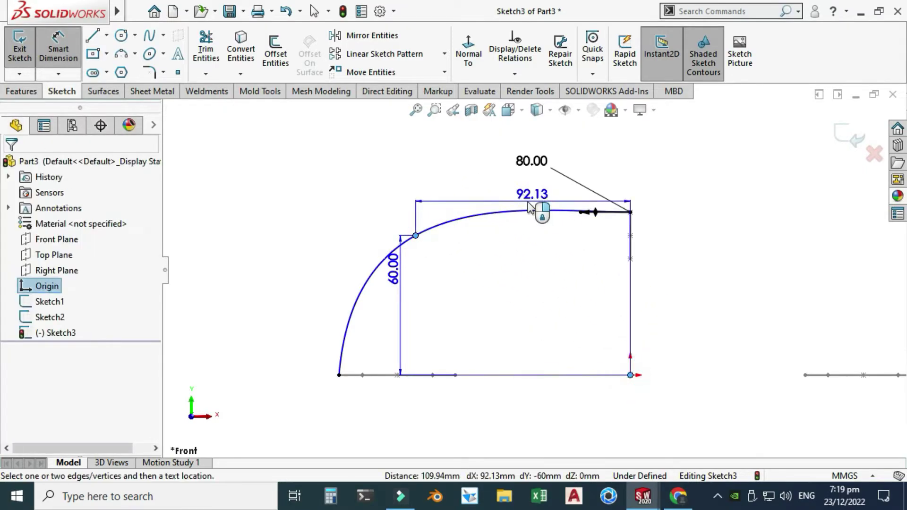
click(487, 198)
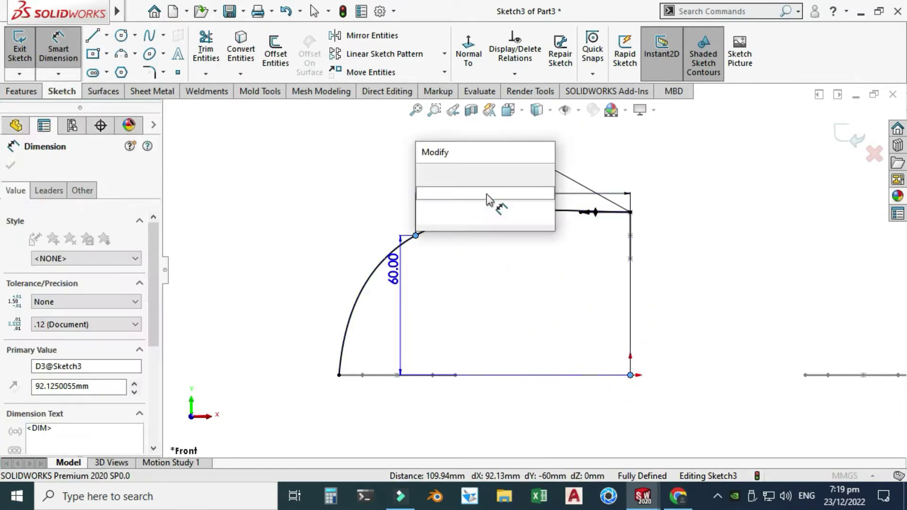
text(75)
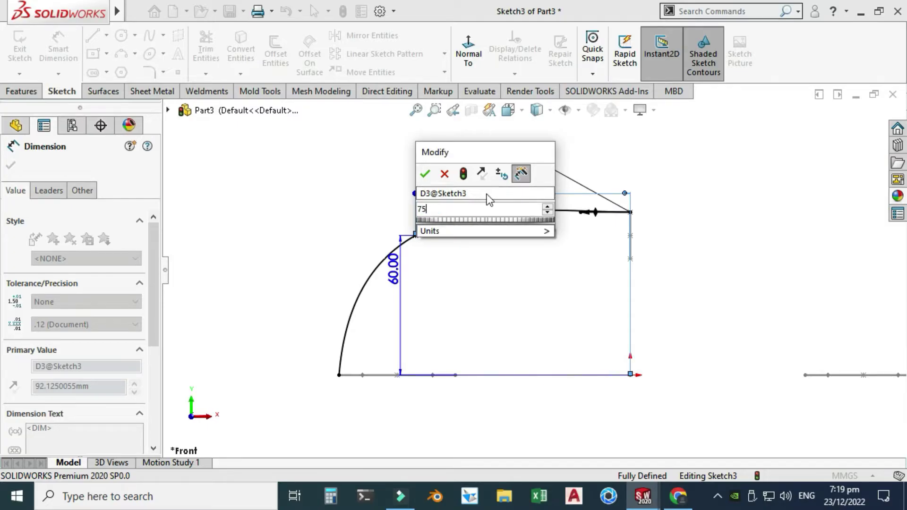
key(Return)
key(Escape)
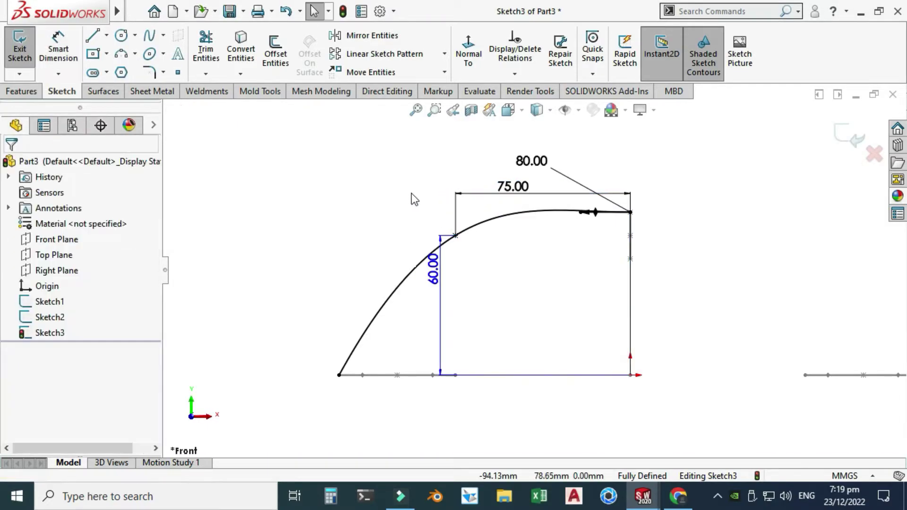
Draw a vertical construction line about 66 mm long upward from the spline's lower endpoint
click(106, 35)
click(131, 76)
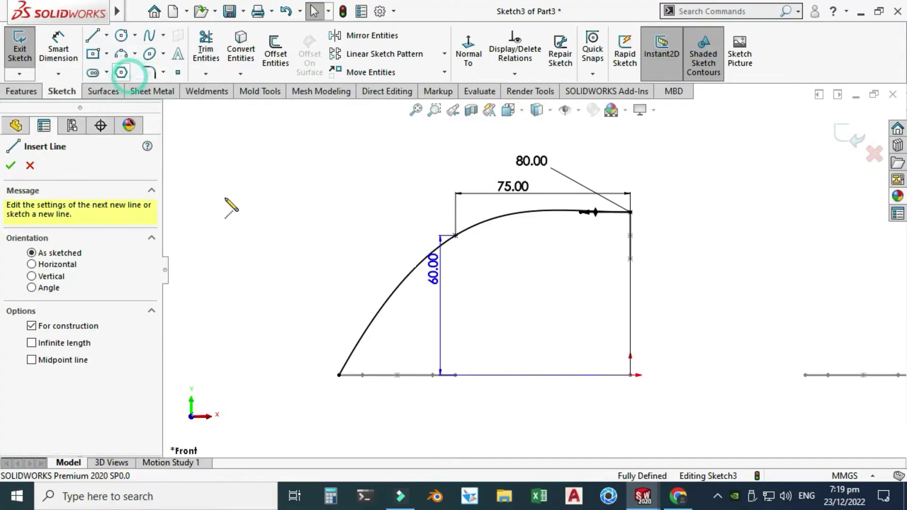
click(339, 375)
click(339, 222)
key(Escape)
Activate the spline's lower tangent handle and dimension its angle to the vertical construction line as 10°
click(373, 314)
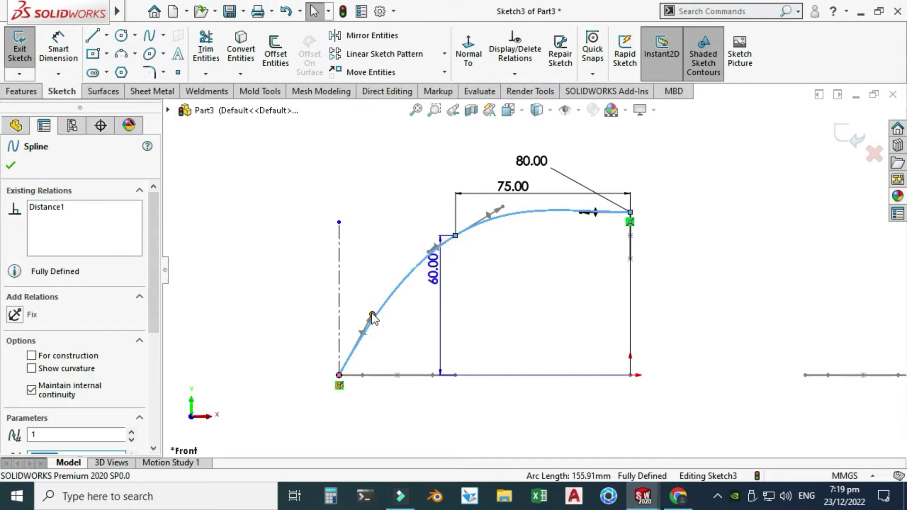
drag(370, 315, 367, 309)
key(d)
click(357, 329)
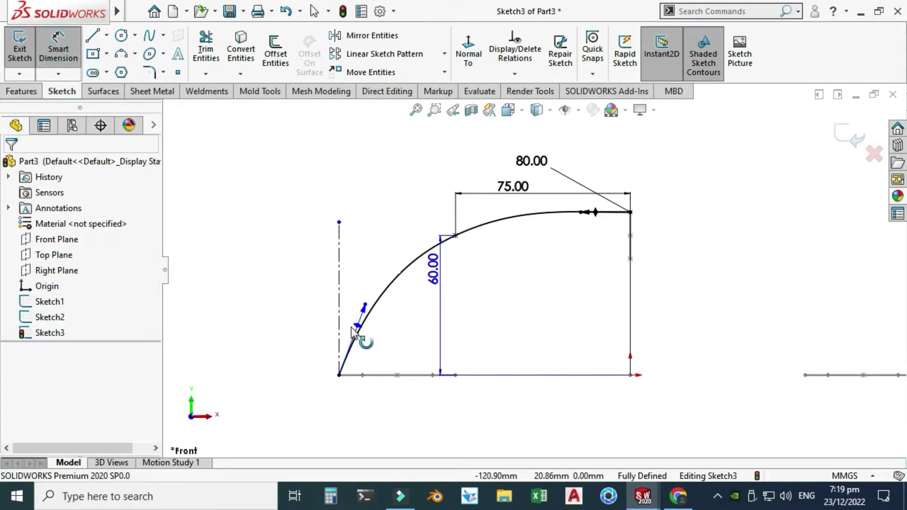
click(339, 302)
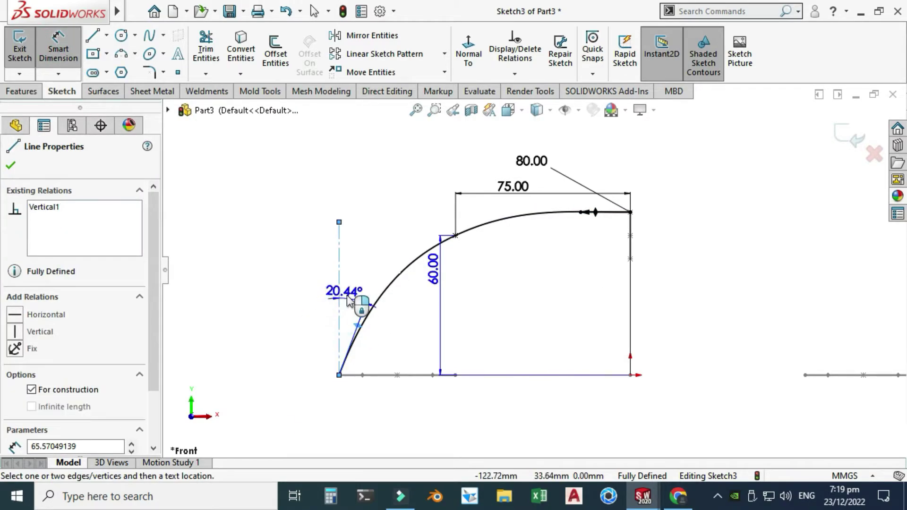
click(349, 300)
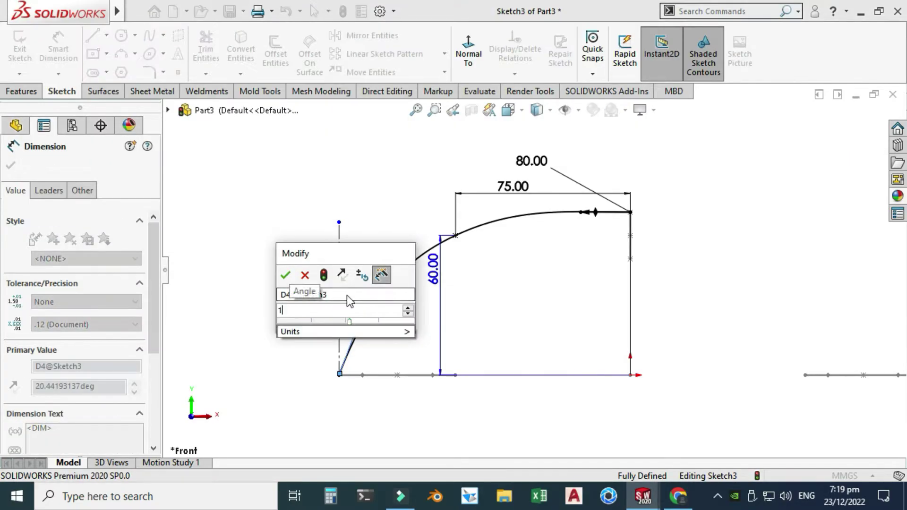
key(Return)
key(Escape)
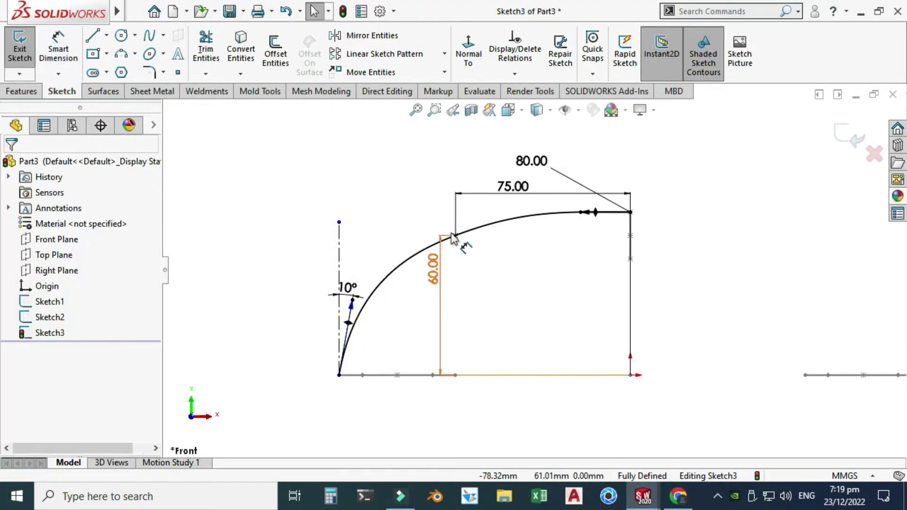
Activate the tangent handle at the spline's middle point and dimension it to 130 mm
click(478, 227)
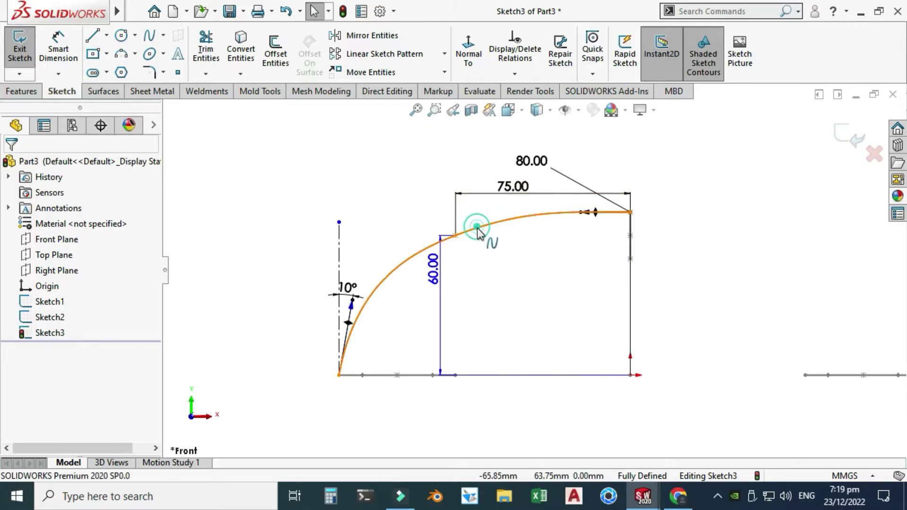
drag(511, 212, 511, 211)
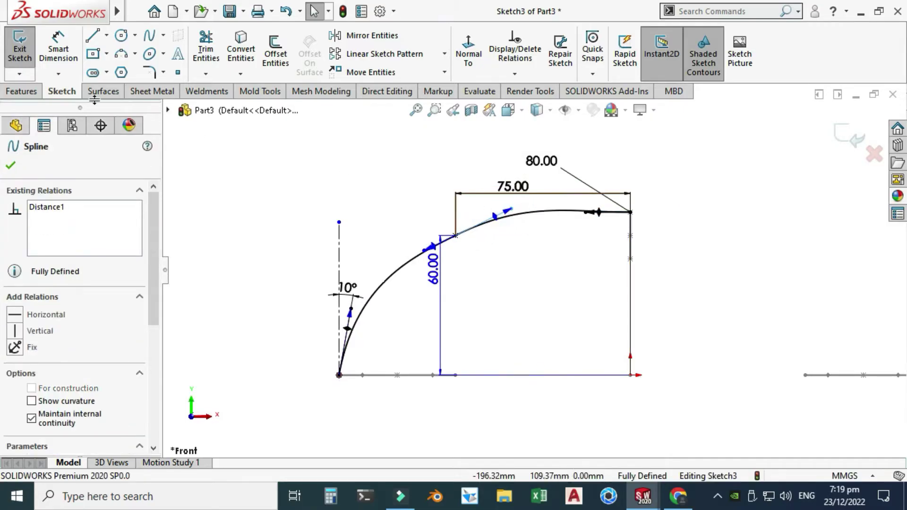
key(d)
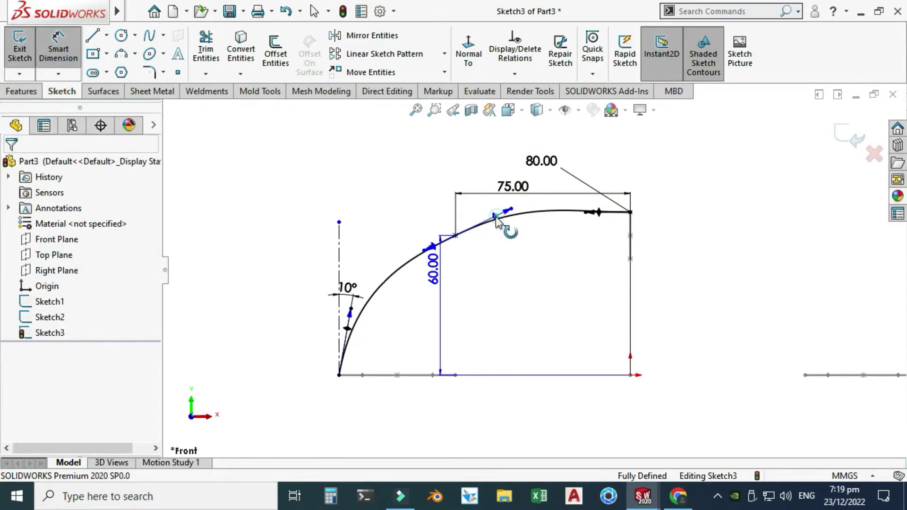
click(504, 228)
key(Escape)
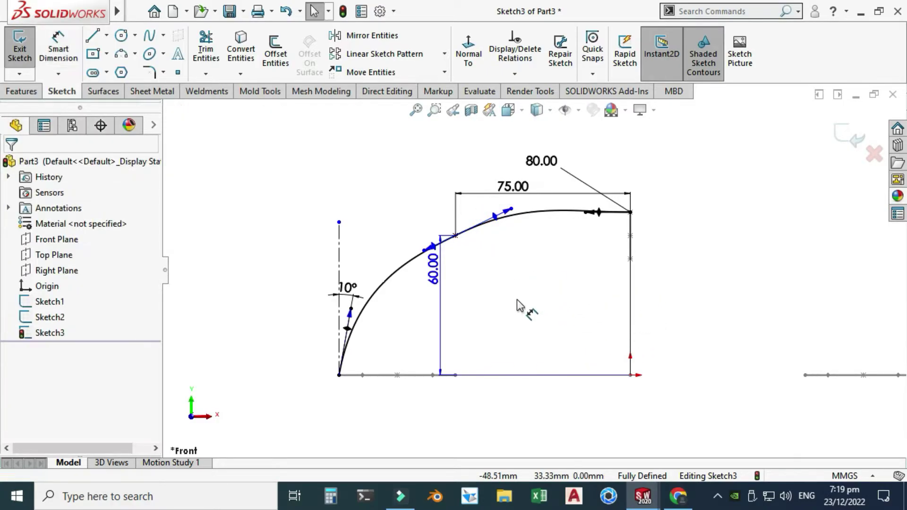
click(512, 209)
click(610, 144)
text(13)
key(Return)
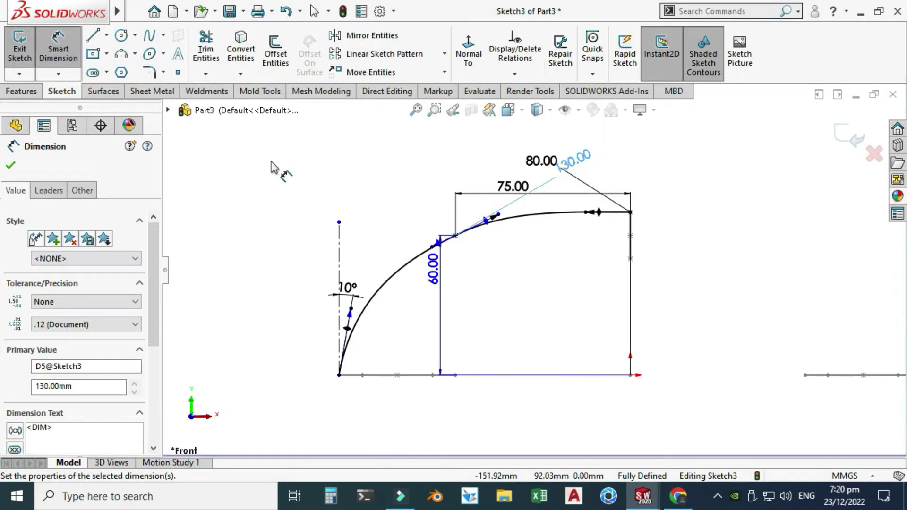
key(Escape)
click(60, 50)
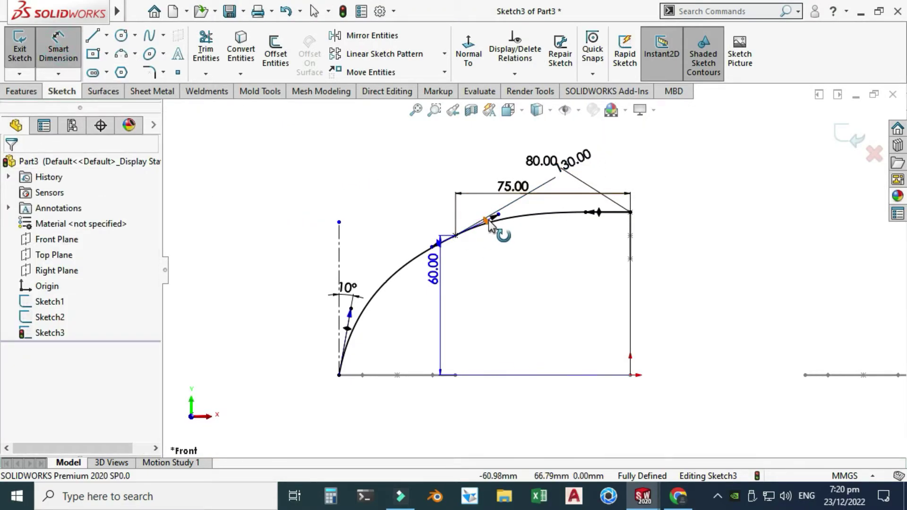
key(Escape)
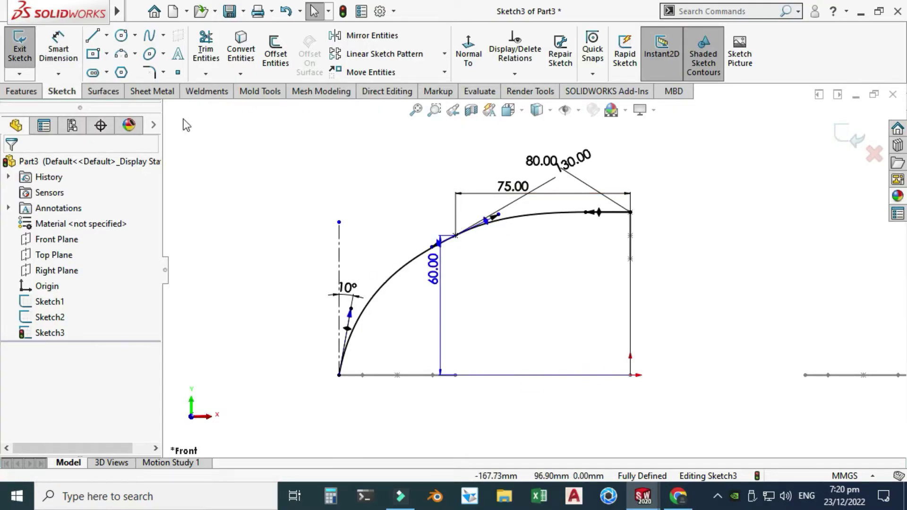
click(58, 51)
click(484, 222)
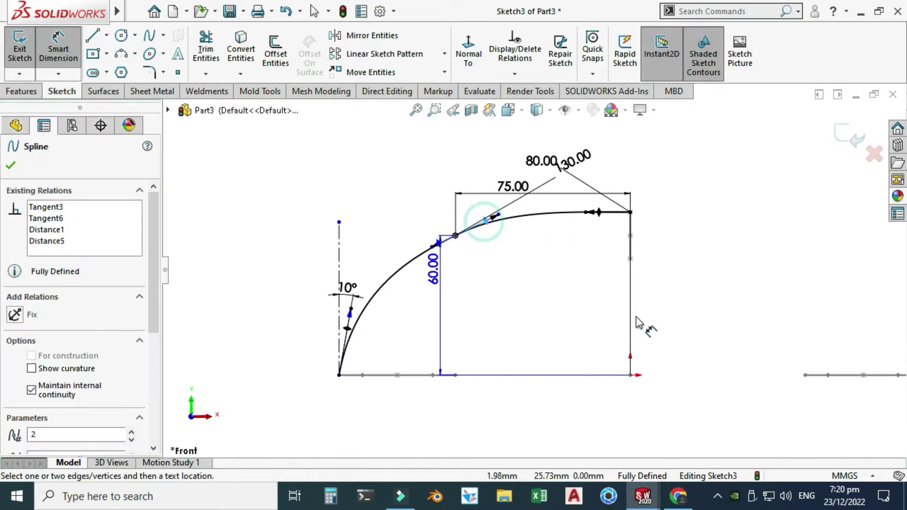
key(Escape)
key(Escape)
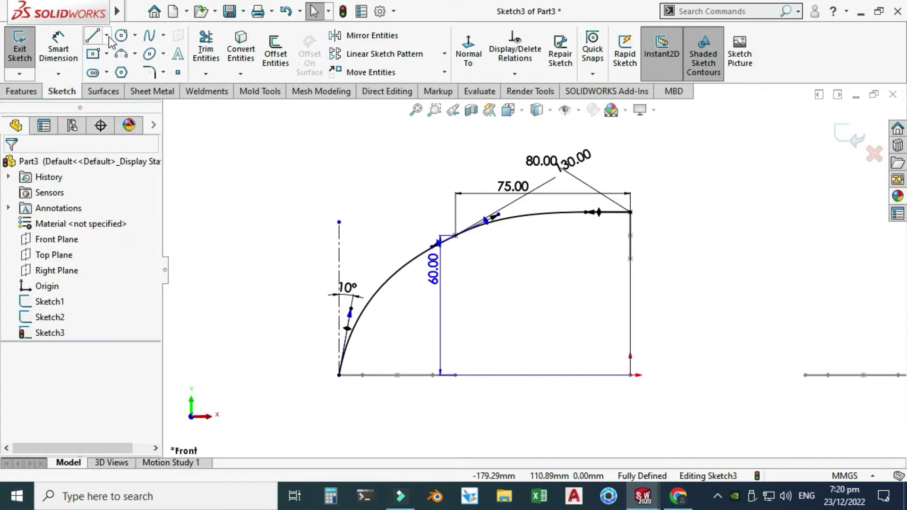
Draw a vertical construction line 70 mm long from the origin up to the spline's upper endpoint
click(107, 36)
click(128, 67)
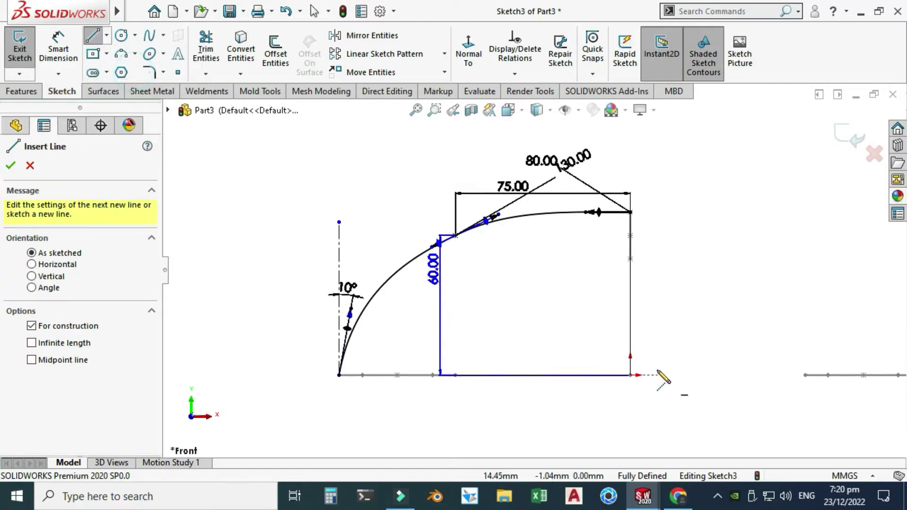
click(631, 375)
double_click(631, 213)
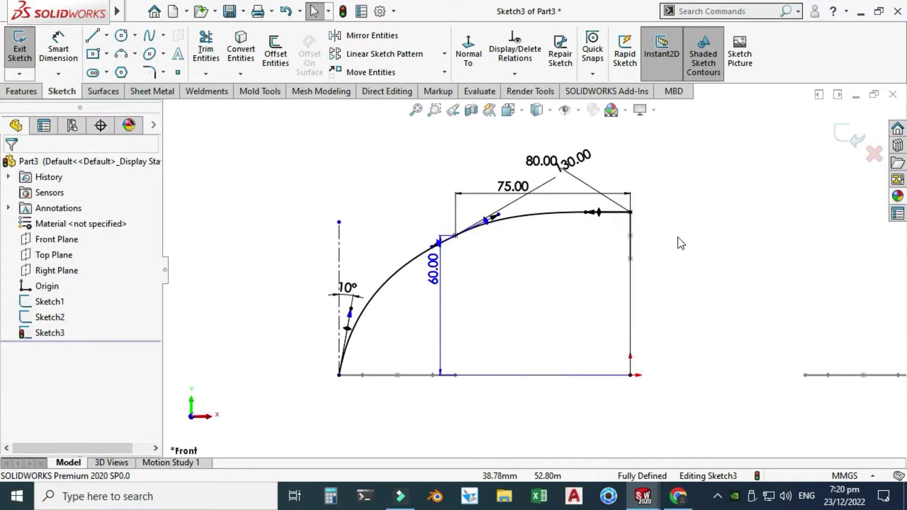
Dimension the angle between the tangent handle at the spline's middle point and the central vertical construction line as 70°
click(58, 49)
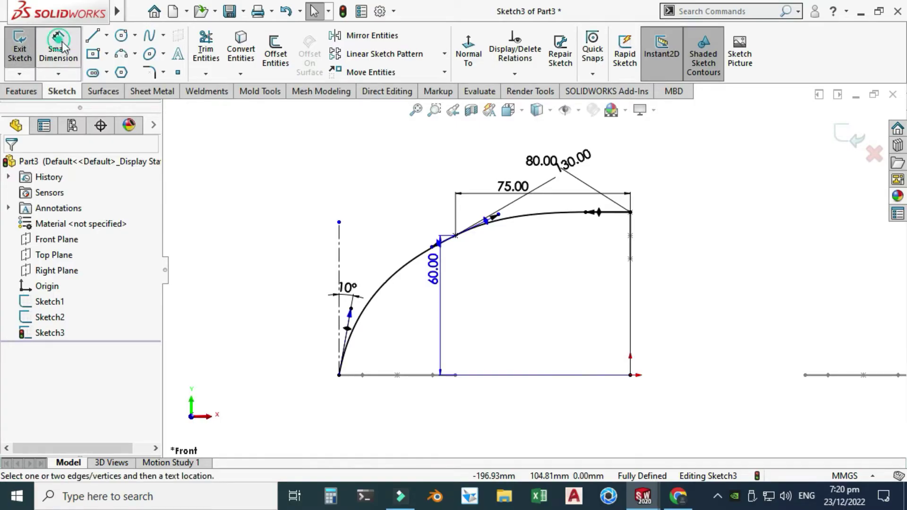
click(489, 222)
click(630, 299)
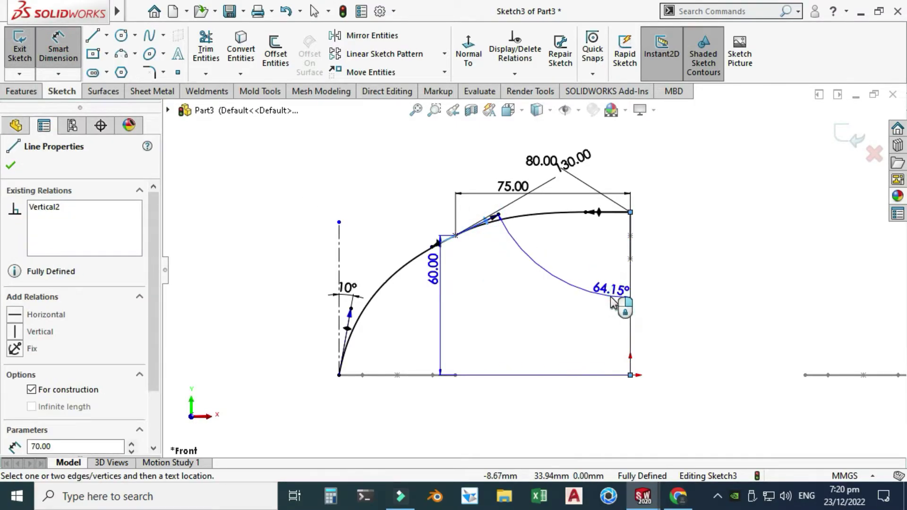
click(544, 304)
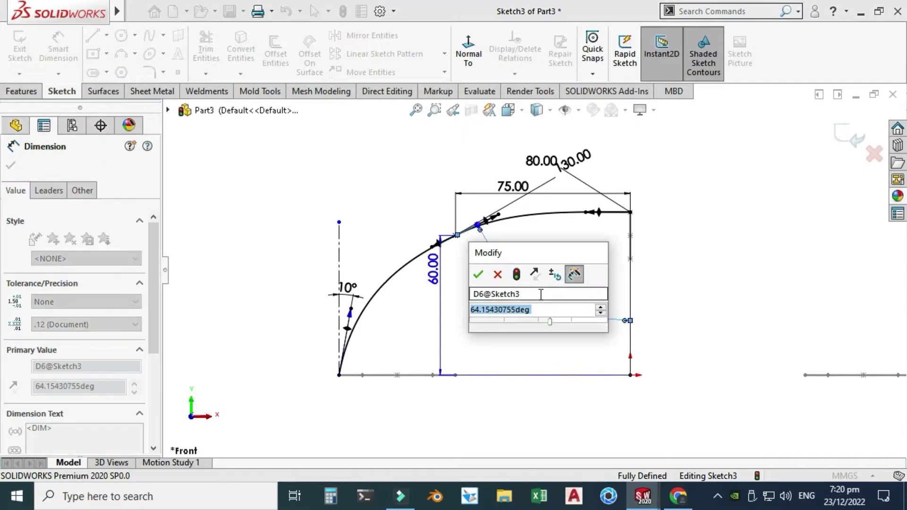
text(70)
key(Return)
key(Escape)
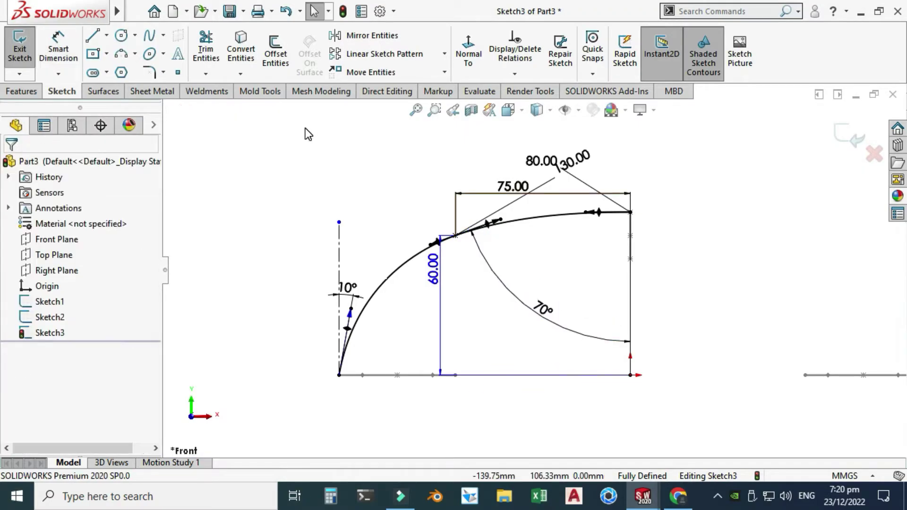
Dimension the tangent handle at the spline's lower endpoint to 130 mm
click(56, 49)
click(372, 281)
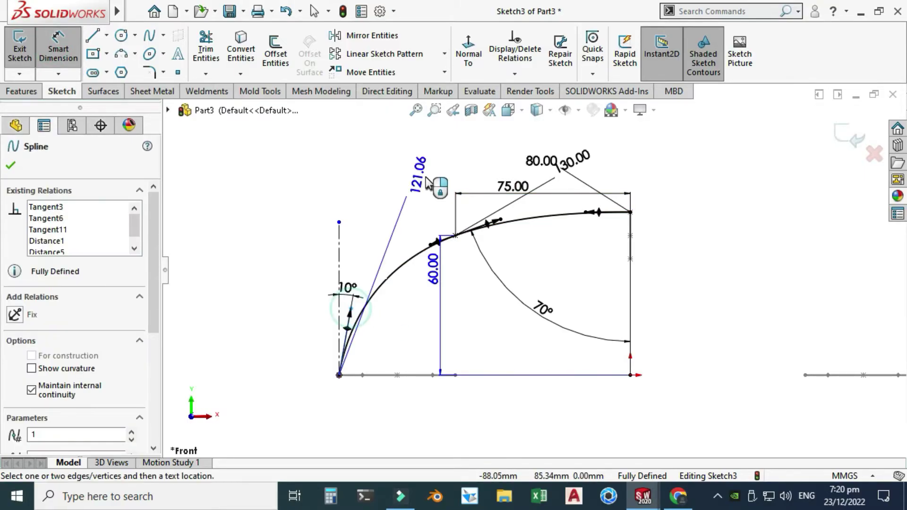
click(427, 181)
text(130)
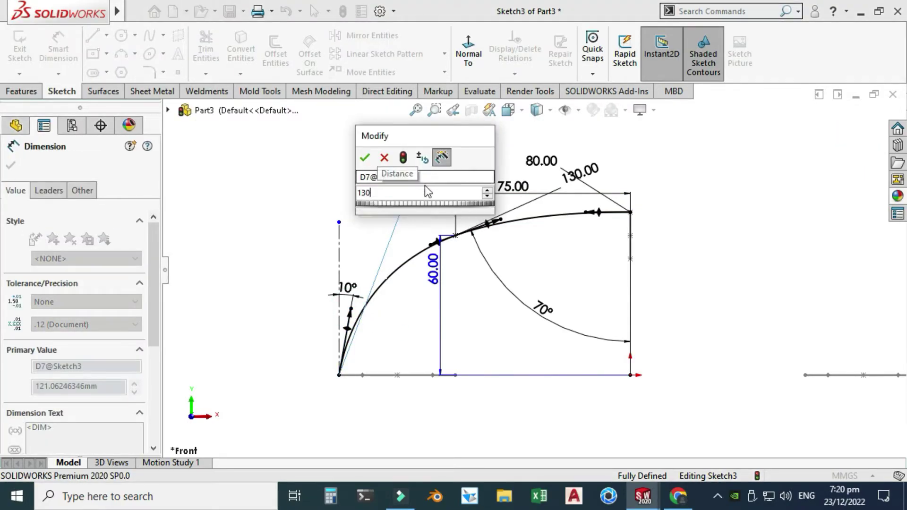
key(Return)
key(Escape)
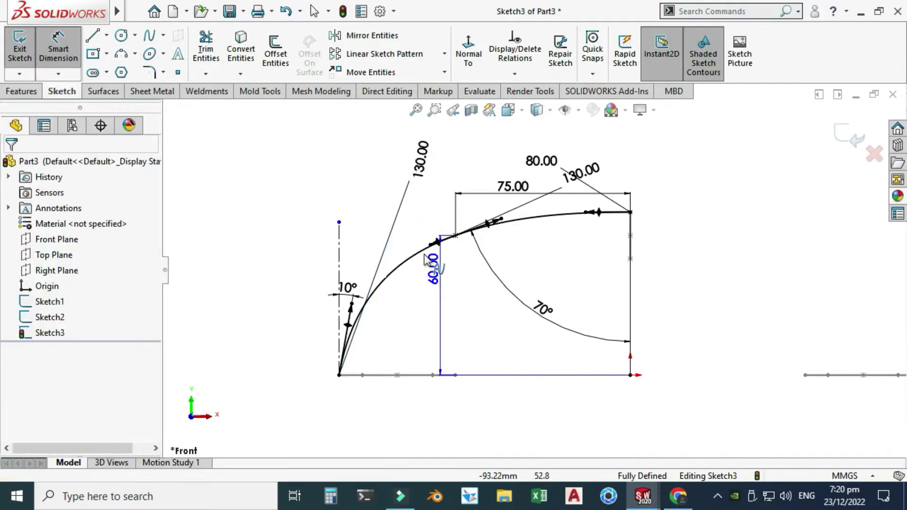
Mirror the spline about the central vertical construction line, keeping the original, and exit the sketch
key(z)
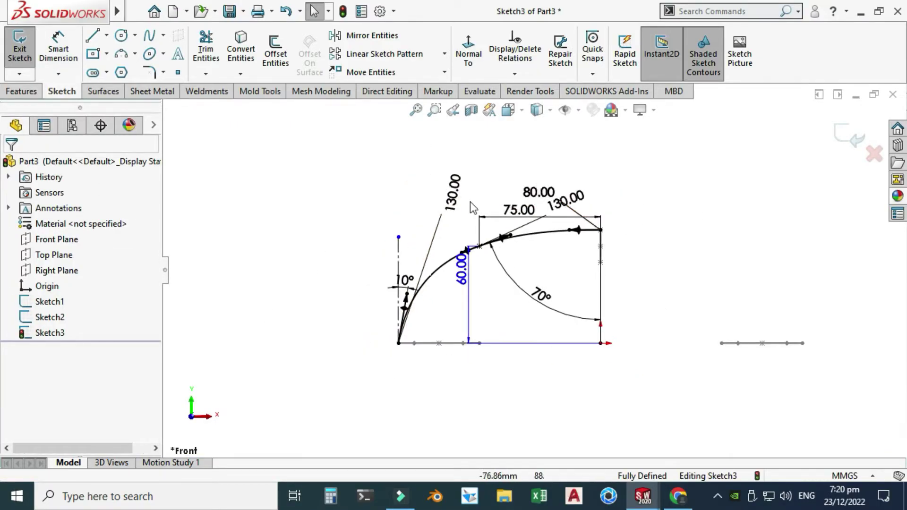
scroll(719, 306, down, 1)
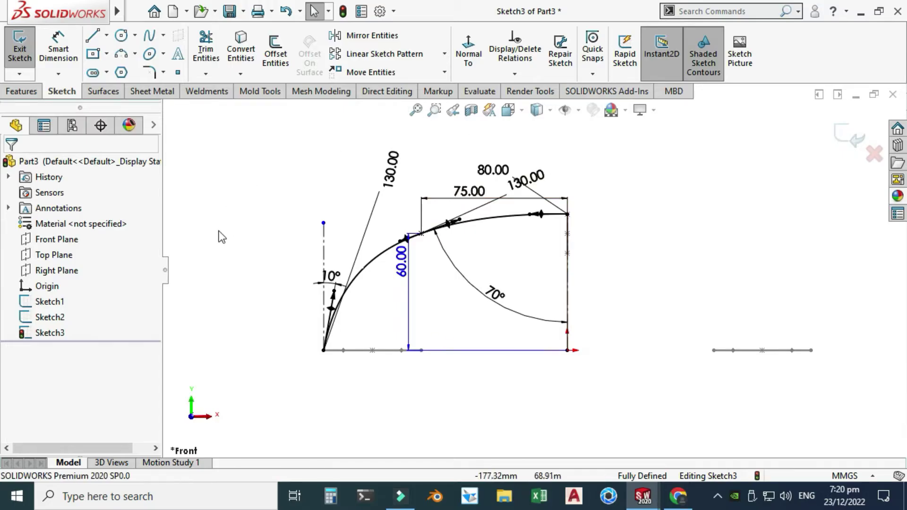
scroll(490, 337, up, 2)
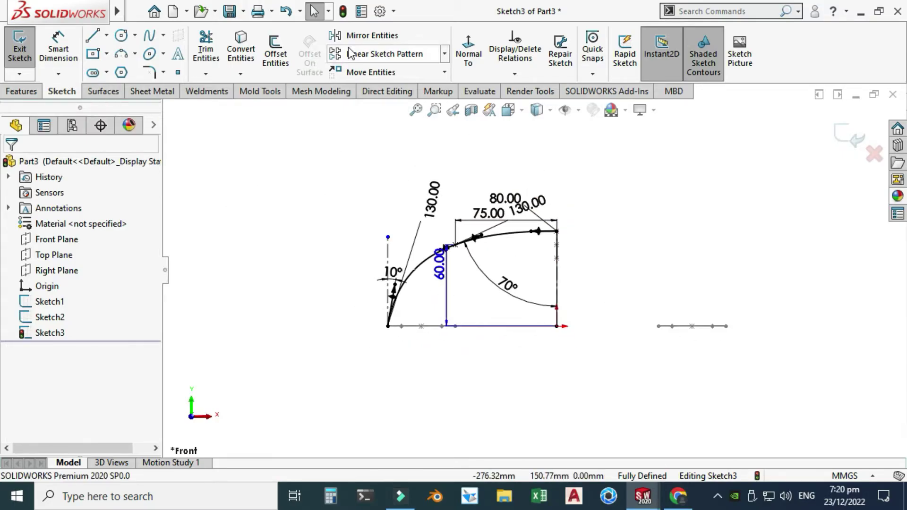
click(372, 36)
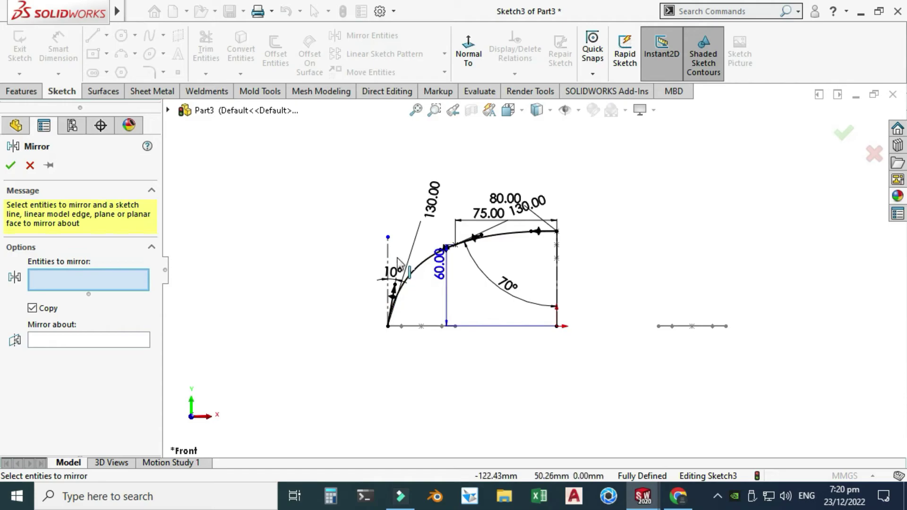
click(422, 263)
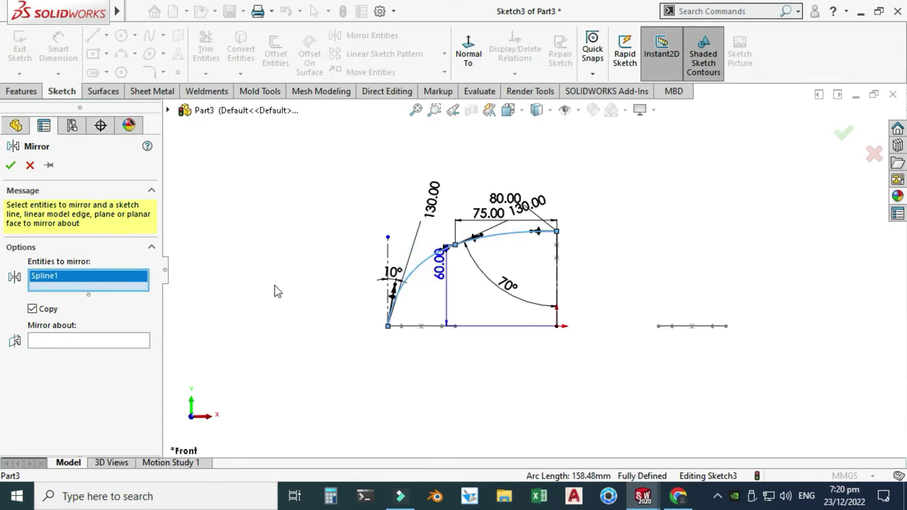
click(66, 342)
click(560, 288)
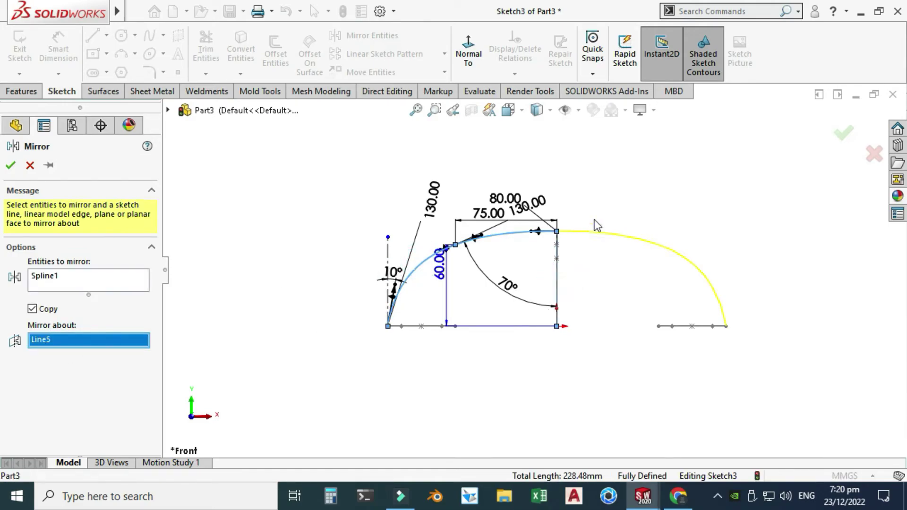
click(11, 165)
click(841, 138)
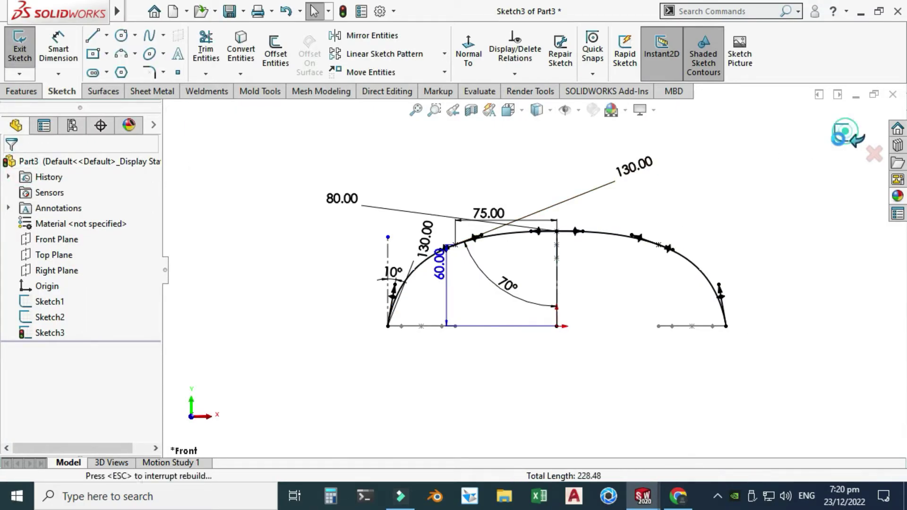
Start a lofted surface and add the closed loop of the filleted square beside the 10° construction line as its first profile
scroll(651, 188, up, 2)
right_click(652, 185)
click(682, 236)
mouse_move(682, 238)
mouse_down()
mouse_move(633, 260)
mouse_move(530, 237)
mouse_move(603, 296)
mouse_up()
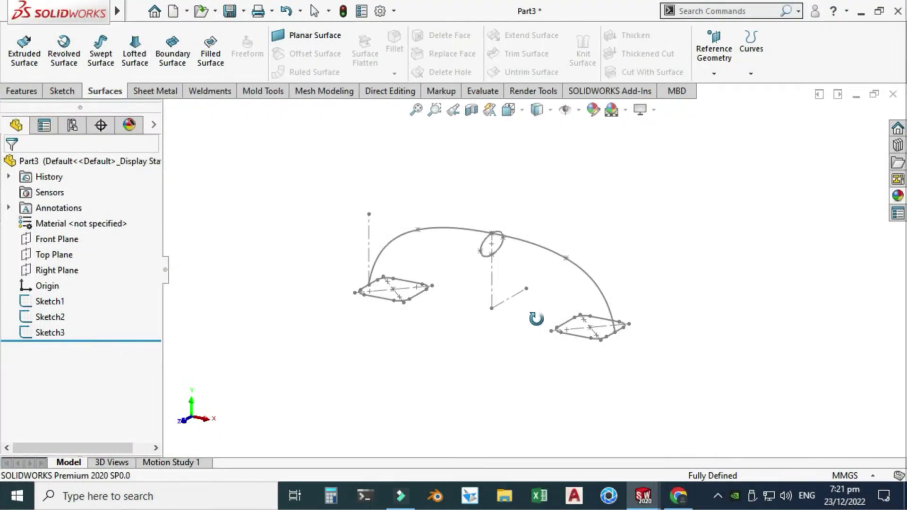
mouse_move(538, 320)
mouse_down()
mouse_move(584, 303)
mouse_move(625, 263)
mouse_move(640, 269)
mouse_move(540, 304)
mouse_move(533, 332)
mouse_move(542, 320)
mouse_up()
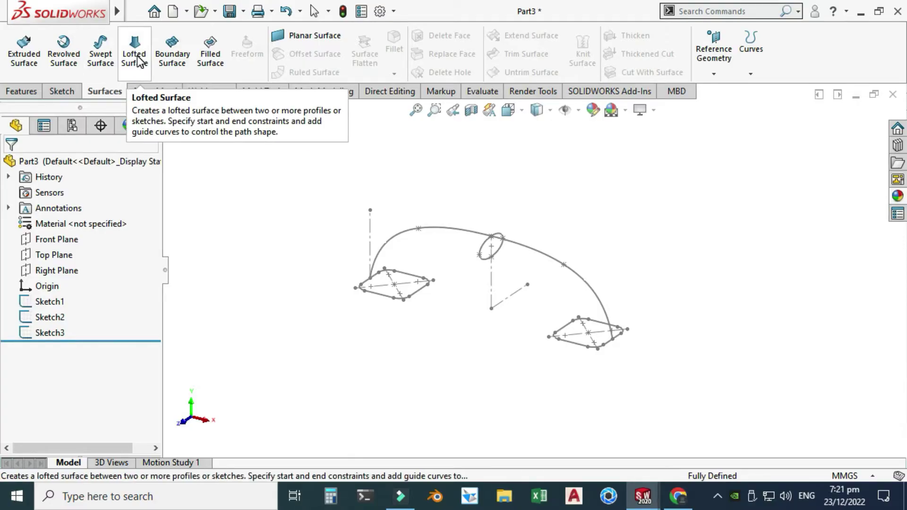
right_click(101, 95)
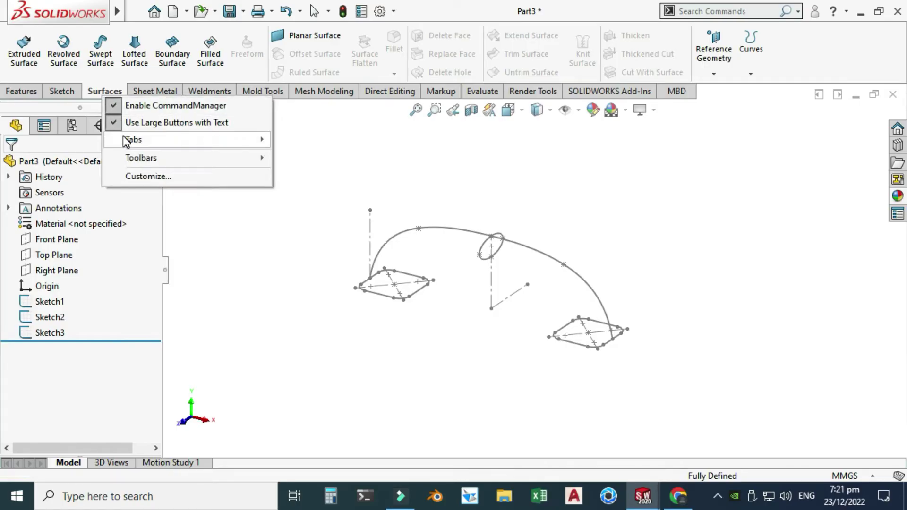
mouse_move(152, 141)
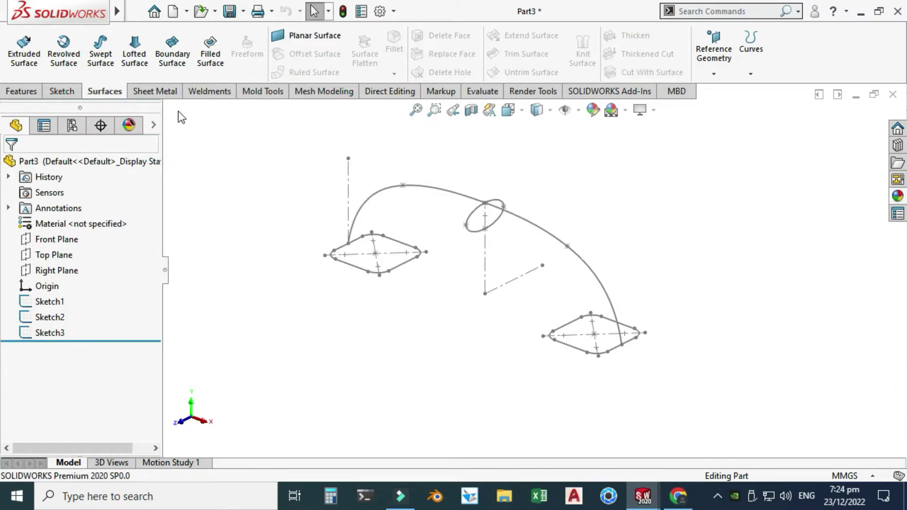
click(135, 59)
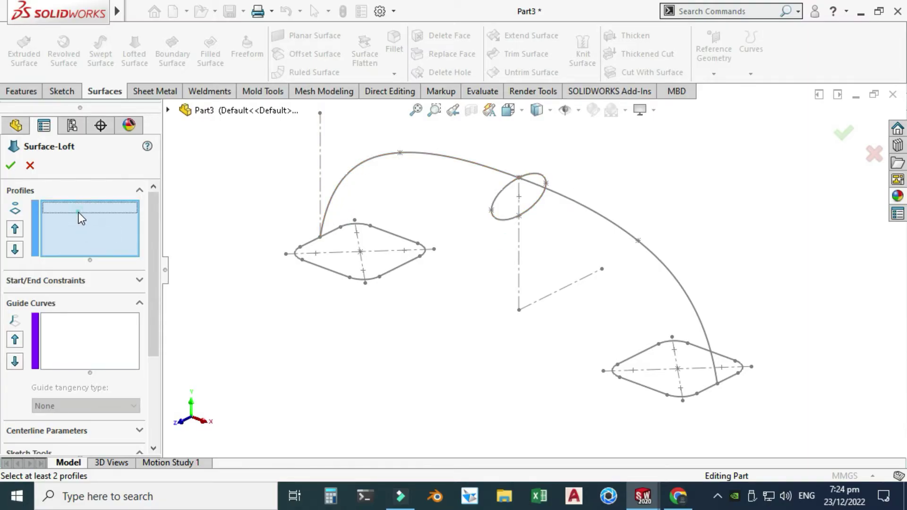
click(306, 245)
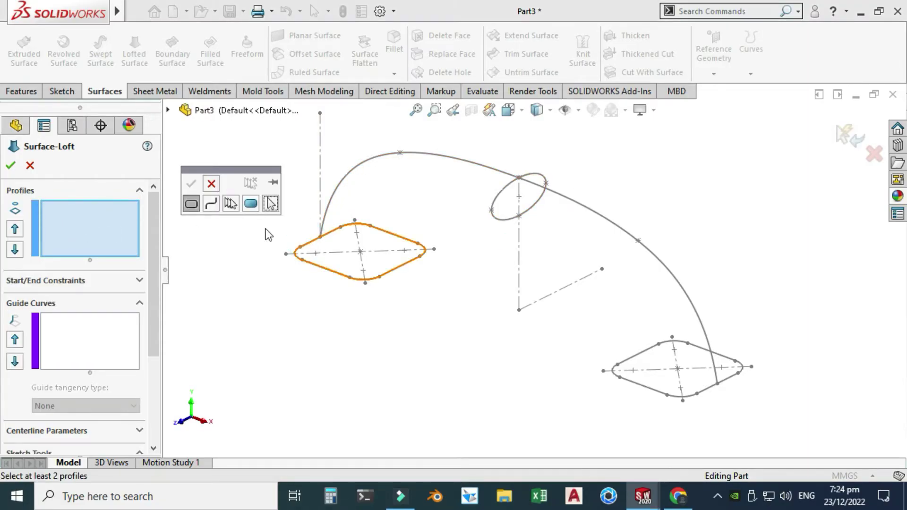
click(190, 203)
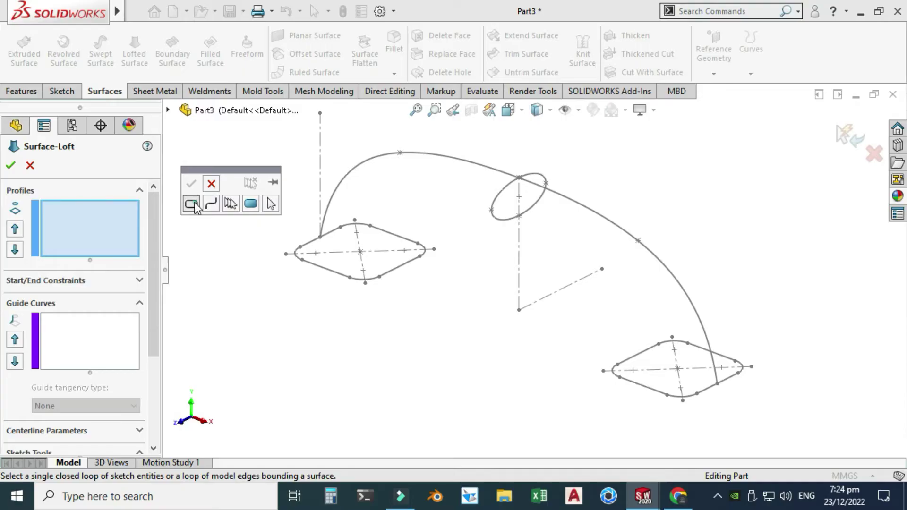
click(307, 241)
click(191, 184)
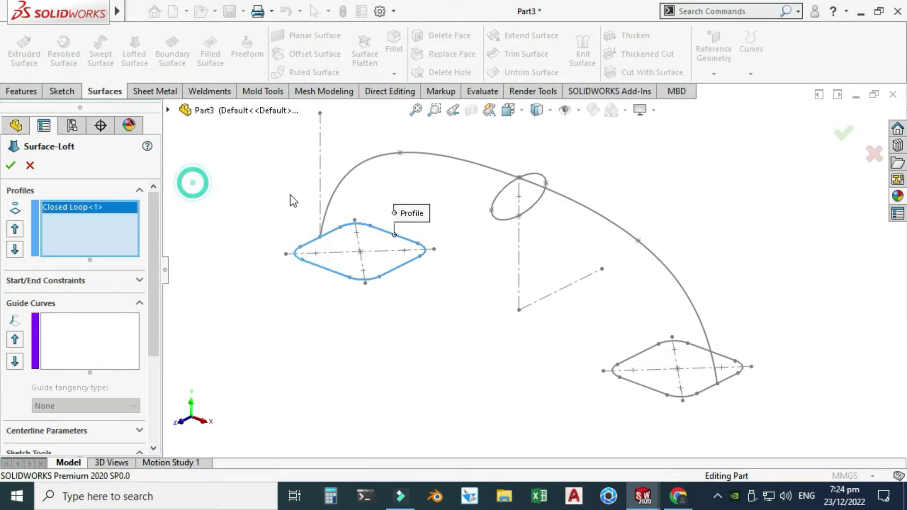
Add the middle ellipse and the other filleted square's closed loop as loft profiles, with the mirrored spline sketch as guide curve
click(514, 182)
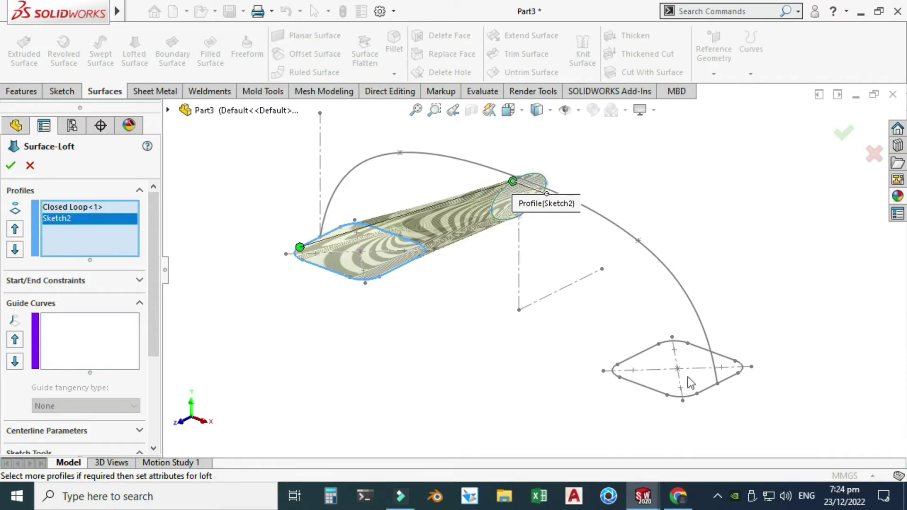
click(711, 394)
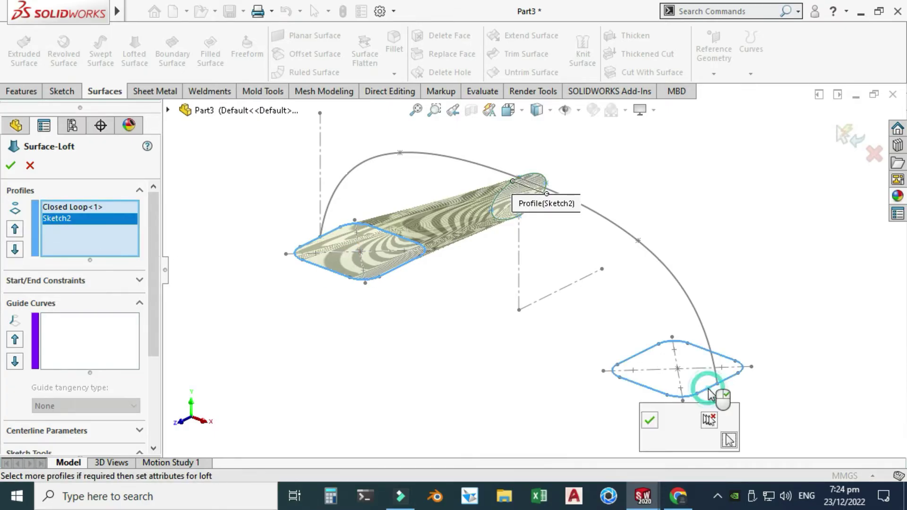
click(650, 419)
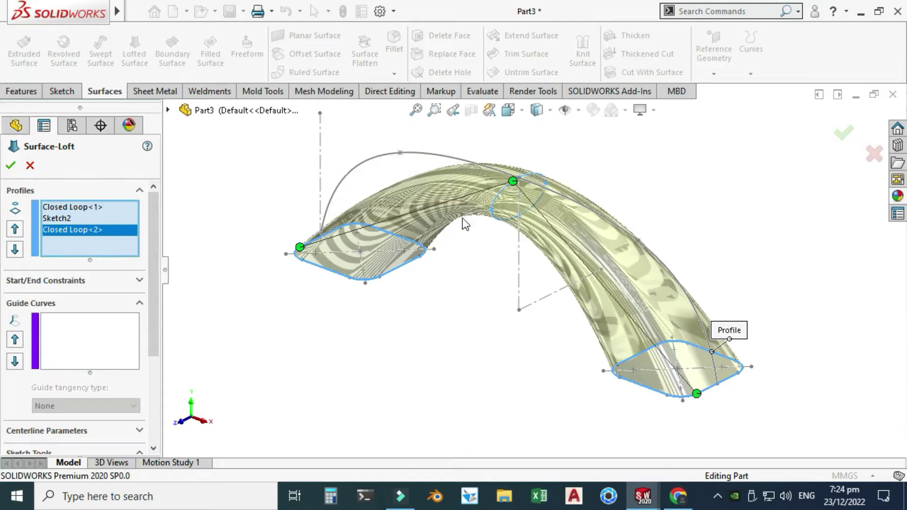
click(53, 344)
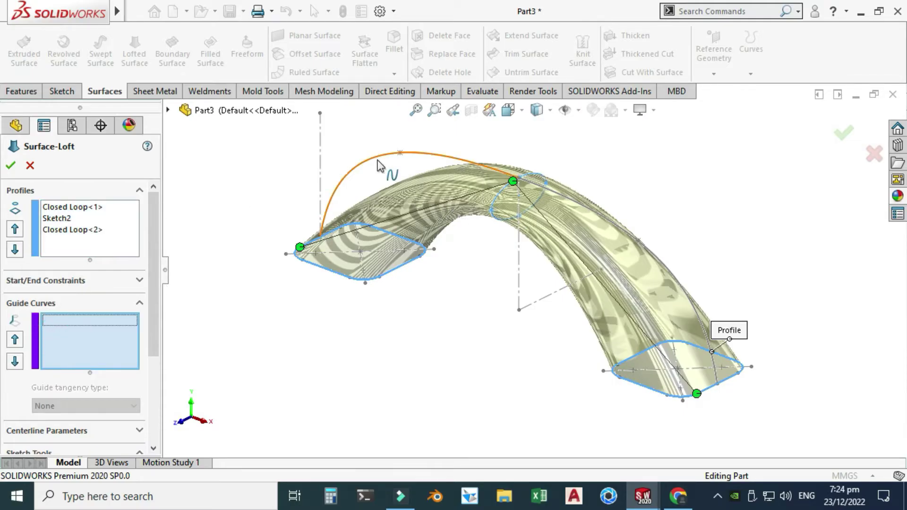
click(377, 164)
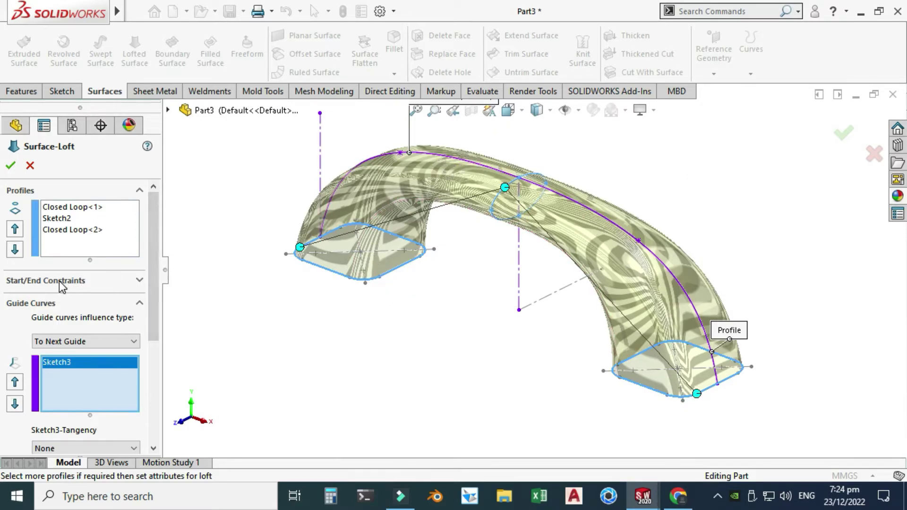
Set both the start and end constraints of the lofted surface to Normal To Profile
click(74, 219)
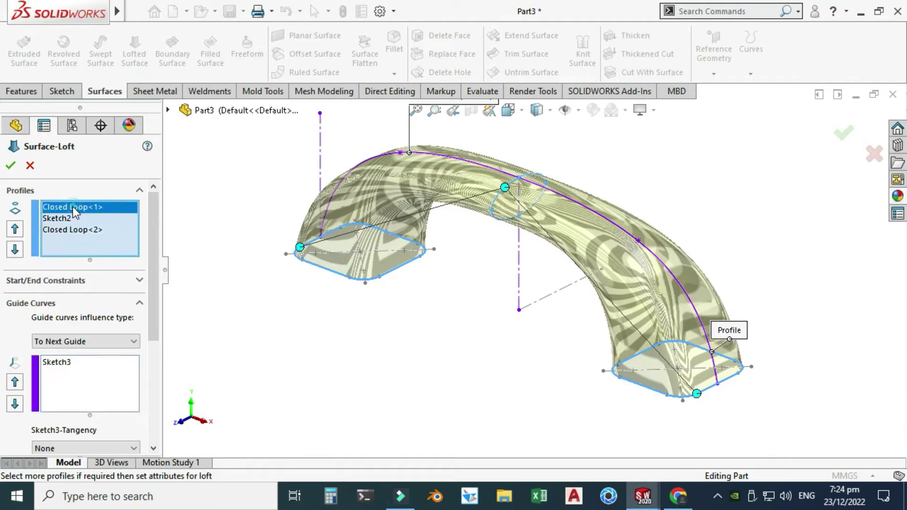
click(53, 282)
click(55, 312)
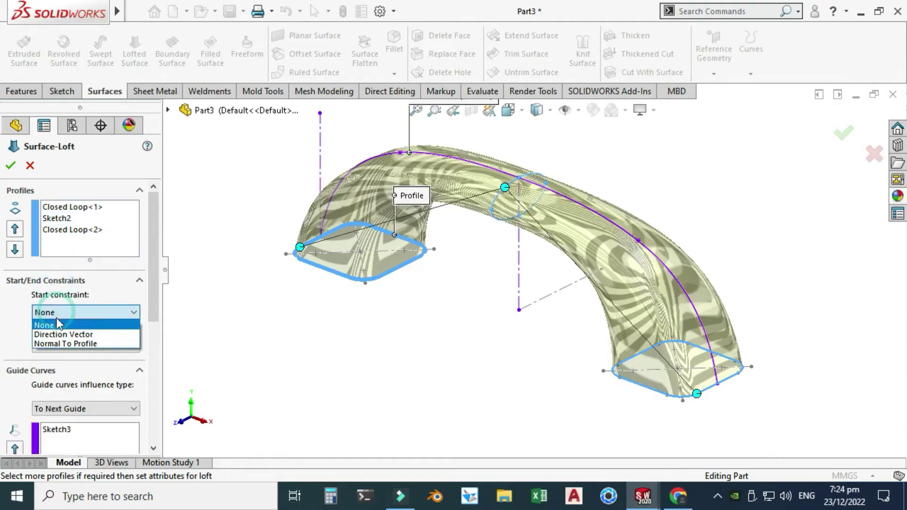
click(56, 344)
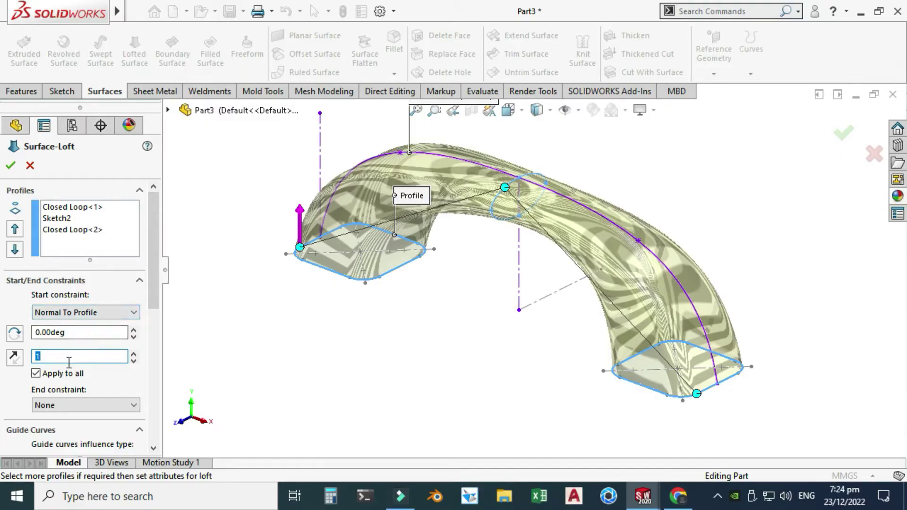
click(62, 407)
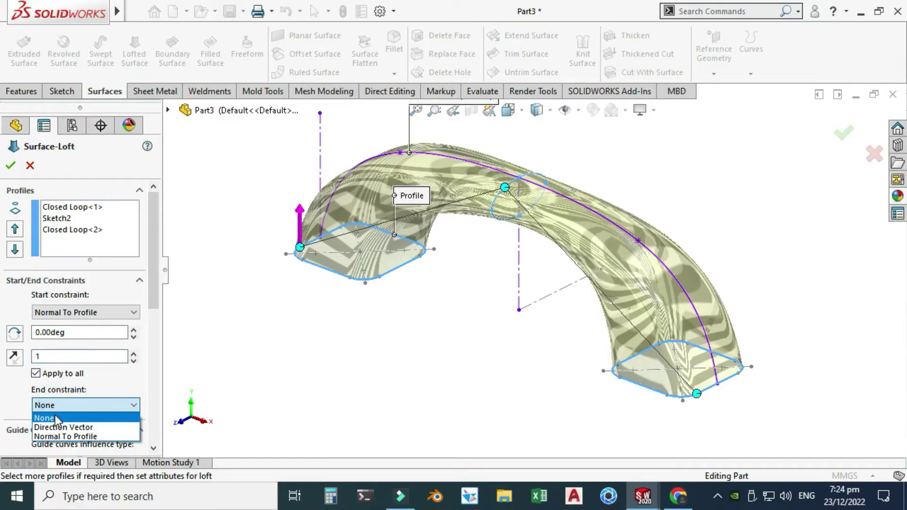
click(56, 434)
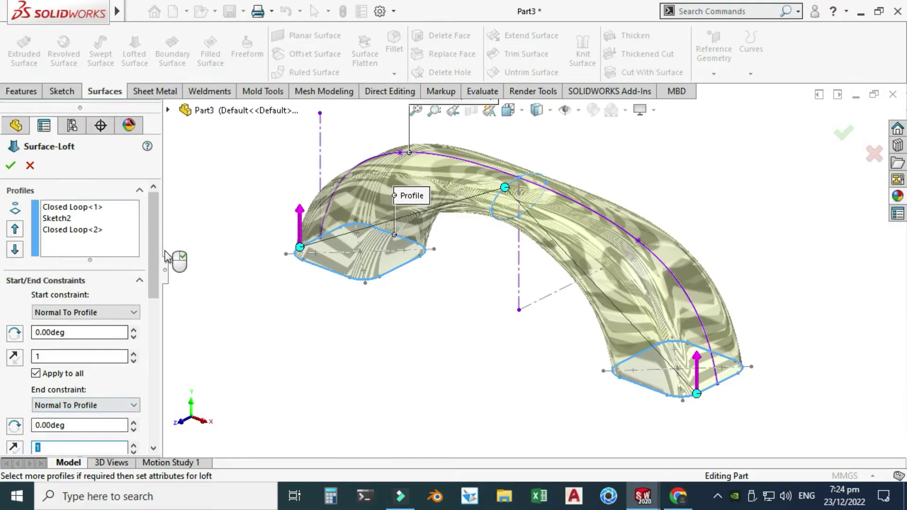
Set the guide curve's tangency to Normal To Profile and accept the lofted surface
scroll(118, 321, down, 5)
click(95, 318)
click(7, 313)
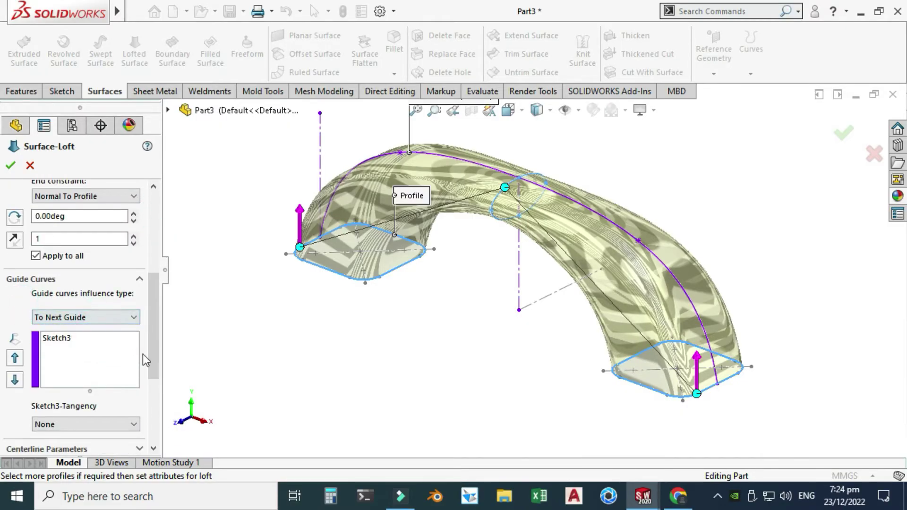
scroll(141, 353, up, 5)
scroll(128, 358, down, 6)
click(85, 347)
click(65, 370)
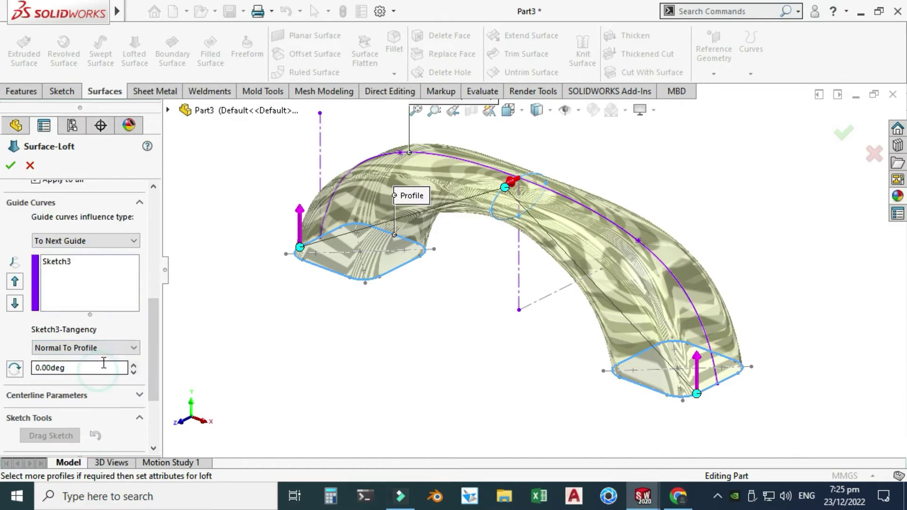
scroll(95, 283, up, 10)
scroll(19, 276, down, 3)
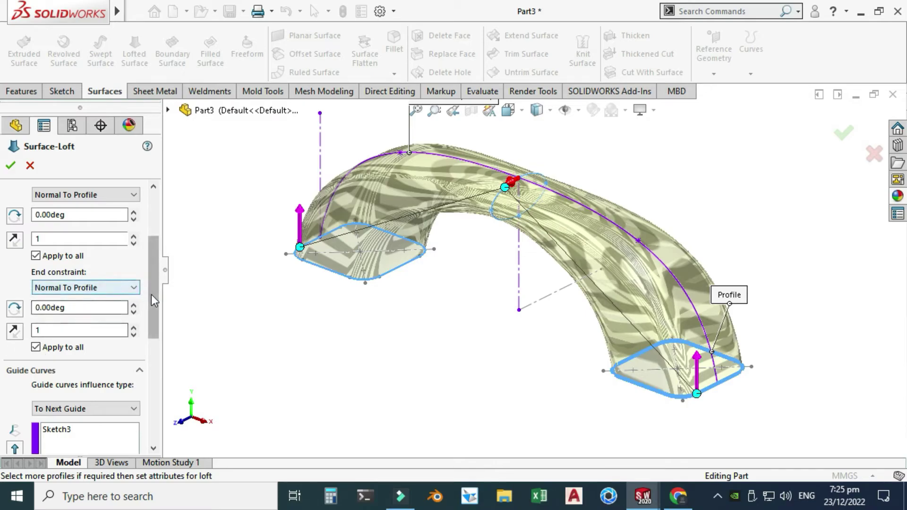
drag(150, 294, 198, 204)
click(6, 168)
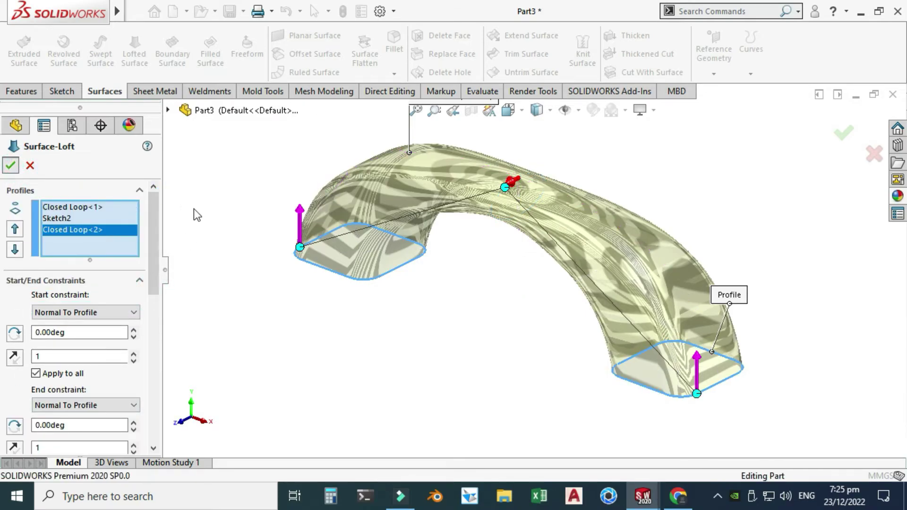
Start a Thicken feature and choose the lofted handle surface as the surface to thicken
right_click(283, 173)
click(308, 234)
drag(326, 250, 631, 291)
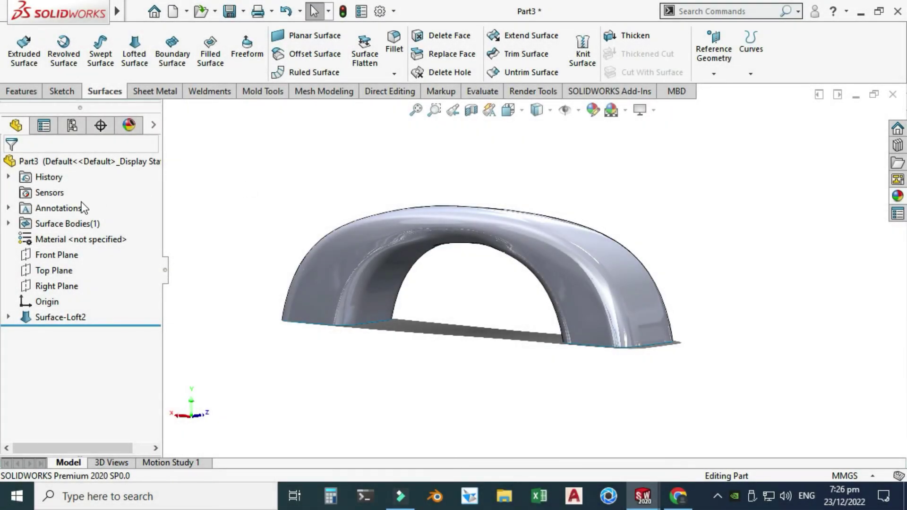
right_click(253, 187)
click(284, 239)
drag(286, 245, 373, 238)
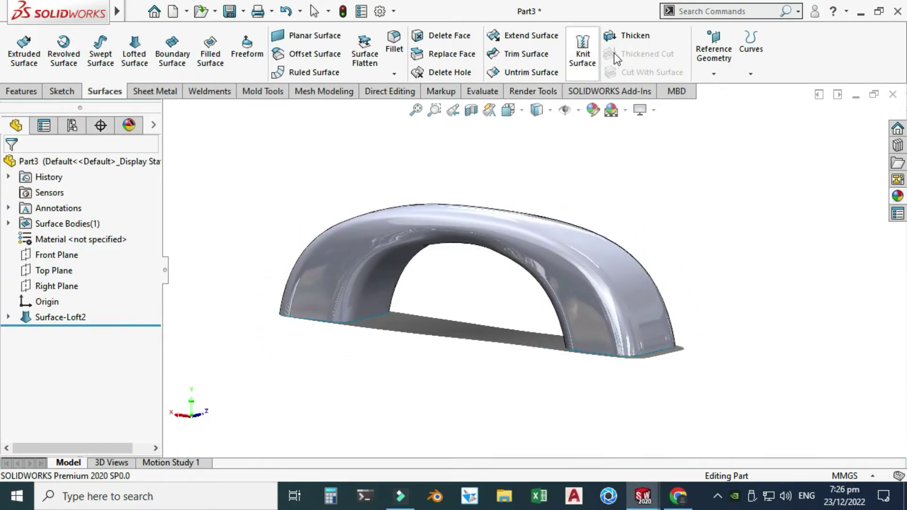
click(630, 35)
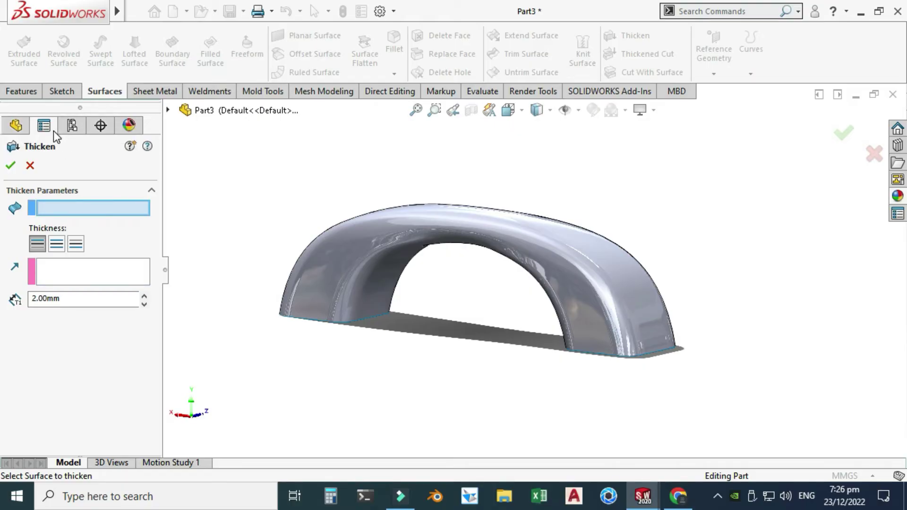
click(320, 273)
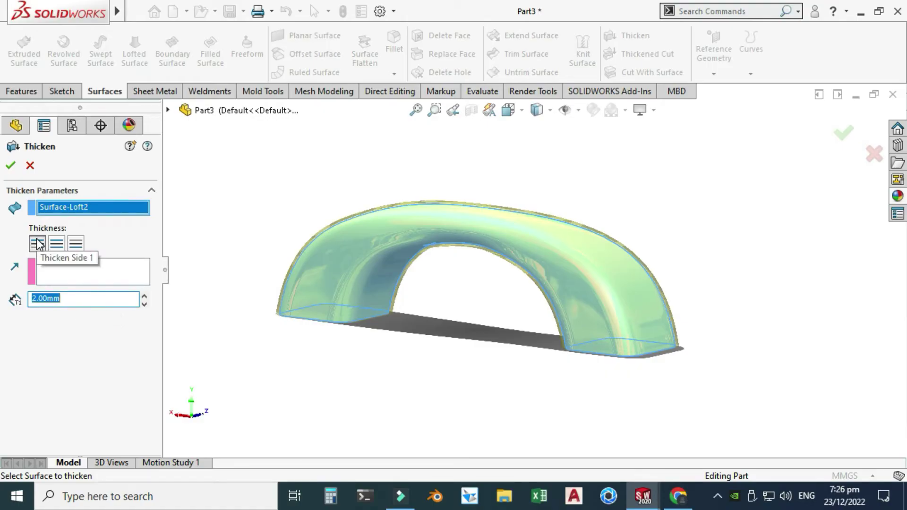
Compare the three thickness directions at the handle's open end and thicken the surface 2 mm on side 1
right_click(286, 232)
mouse_move(331, 312)
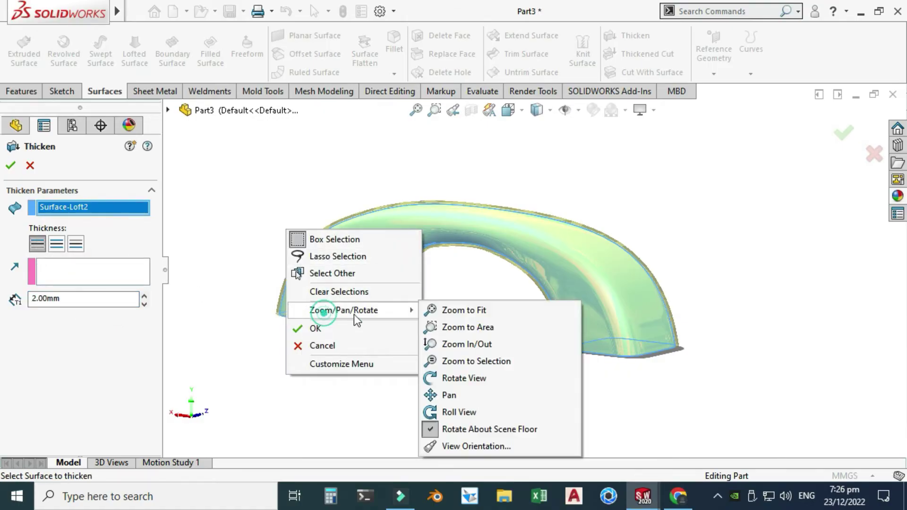
click(465, 378)
drag(397, 370, 320, 371)
scroll(319, 373, down, 5)
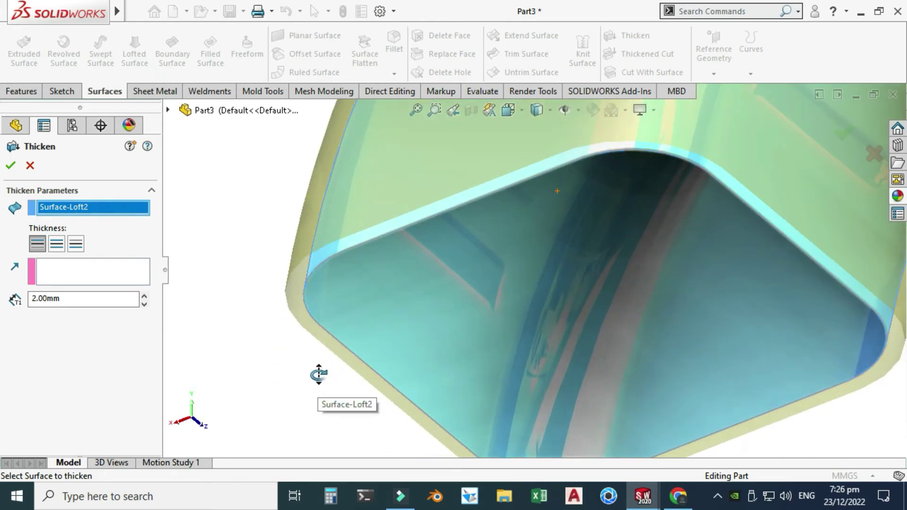
click(57, 244)
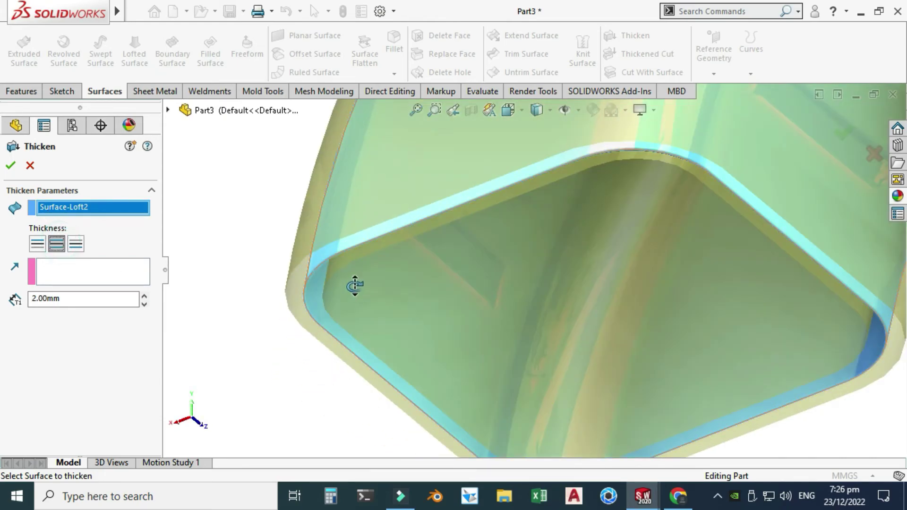
click(78, 244)
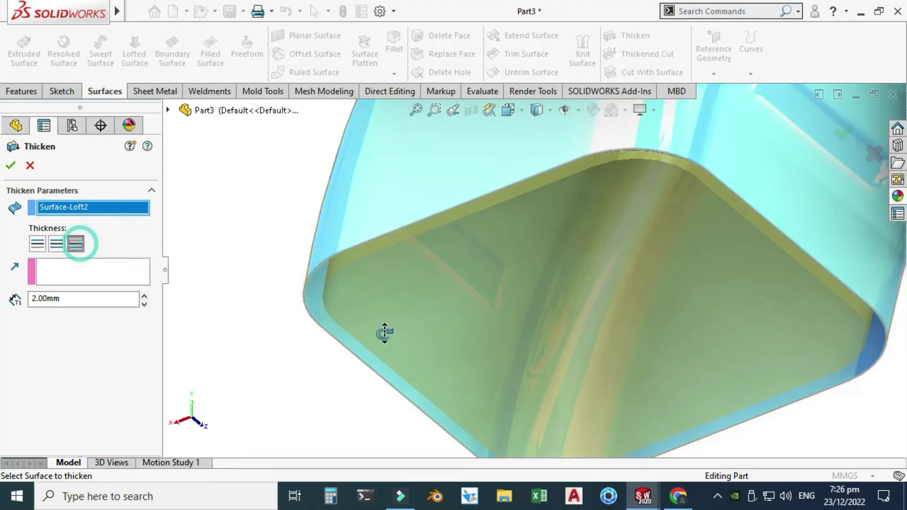
click(37, 243)
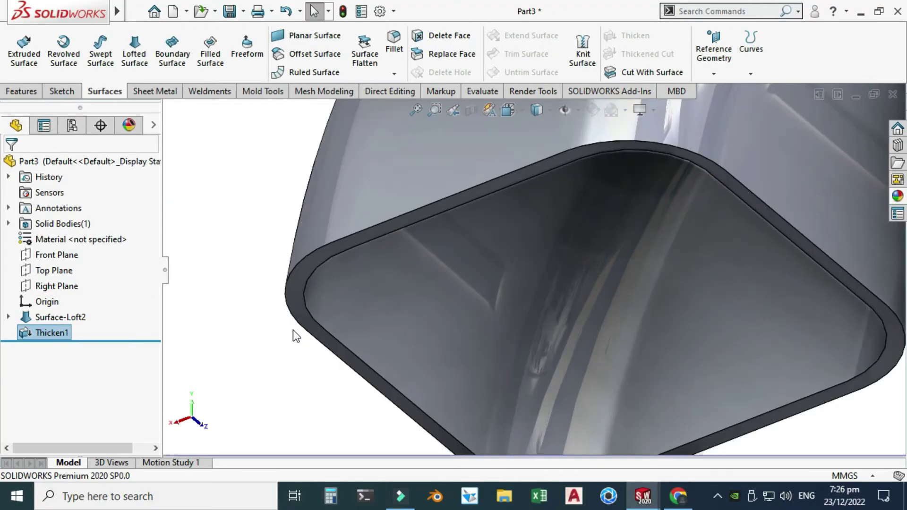
Apply the polished copper metal appearance to the thickened handle
scroll(293, 330, up, 5)
right_click(558, 137)
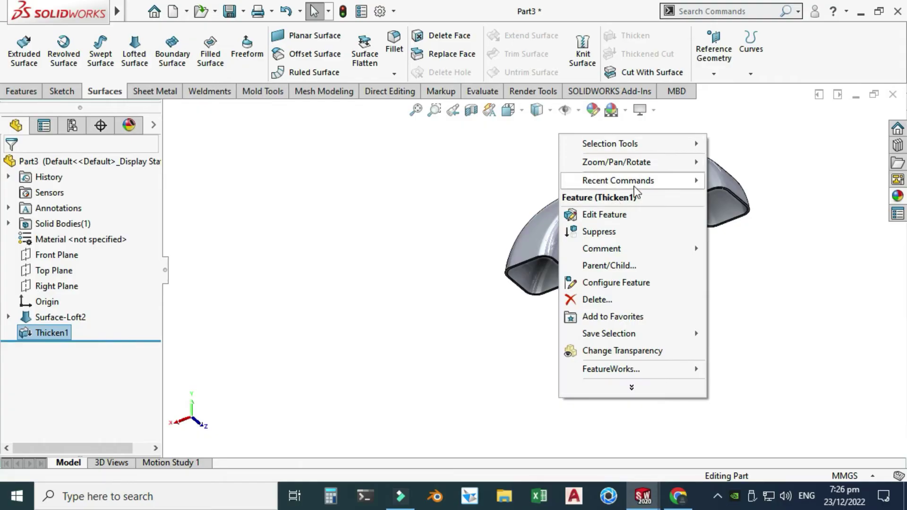
mouse_move(614, 162)
click(805, 231)
drag(736, 217, 613, 308)
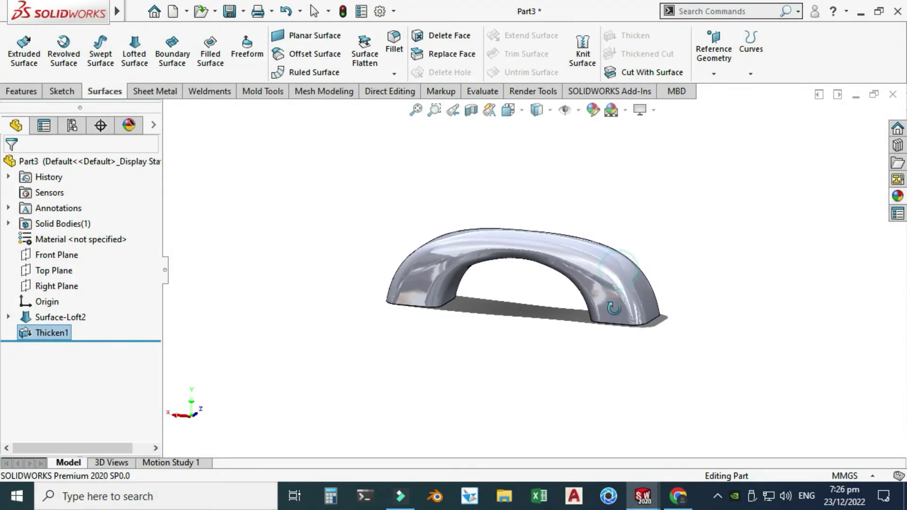
click(898, 196)
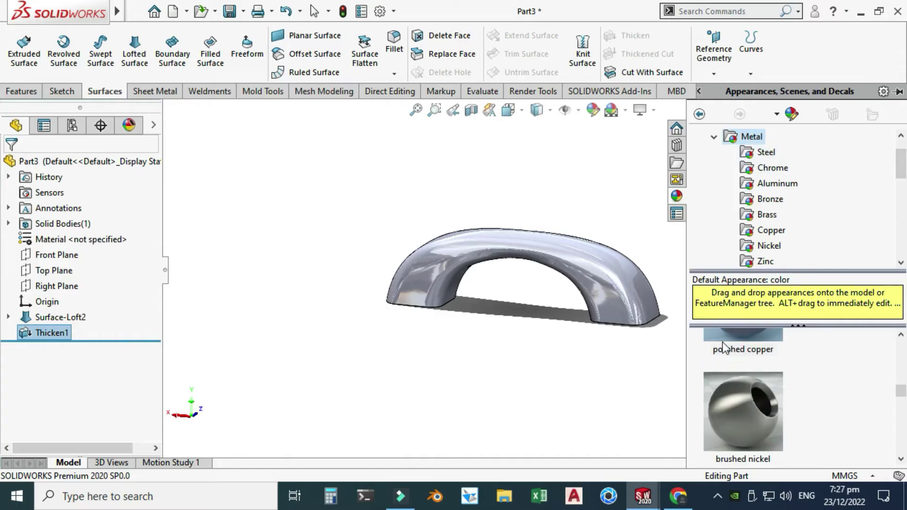
scroll(707, 407, up, 3)
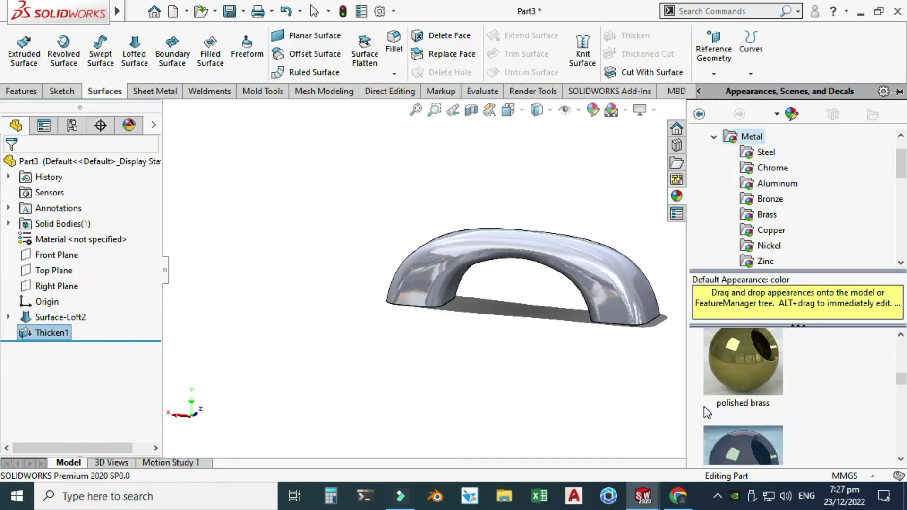
mouse_move(740, 393)
scroll(741, 395, down, 3)
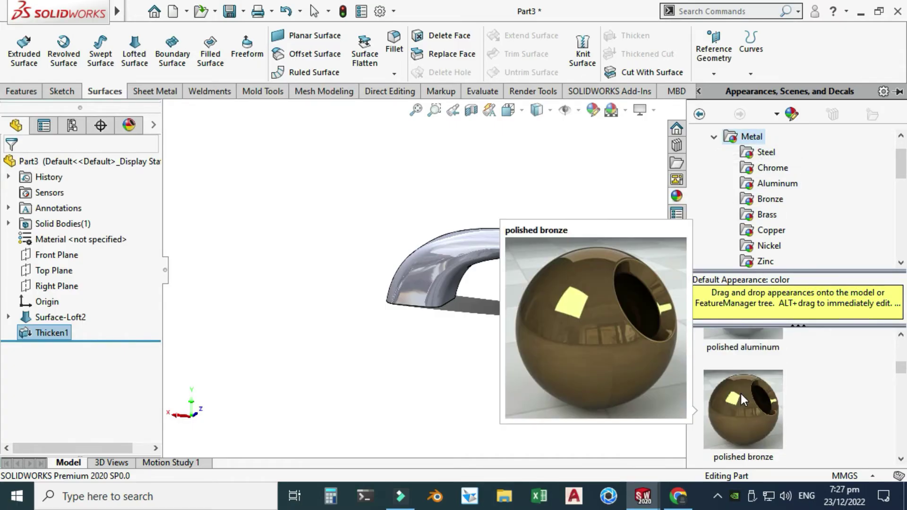
drag(745, 413, 589, 223)
Cut the handle lengthwise with a section view and examine its hollow interior and wall
middle_drag(586, 188, 502, 145)
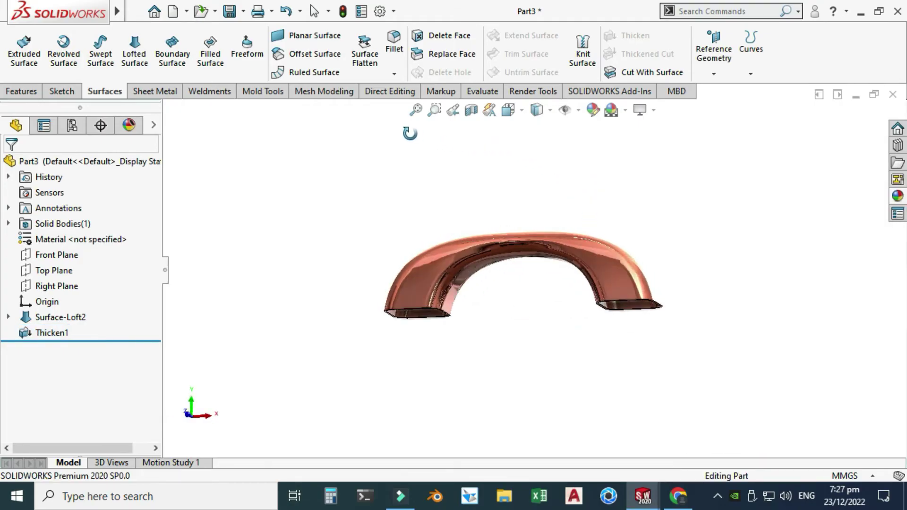
middle_drag(453, 162, 571, 319)
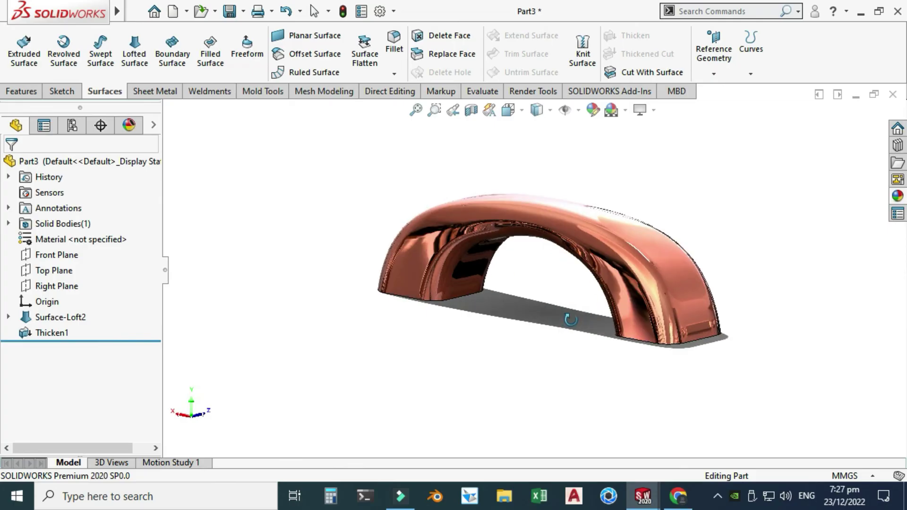
click(471, 109)
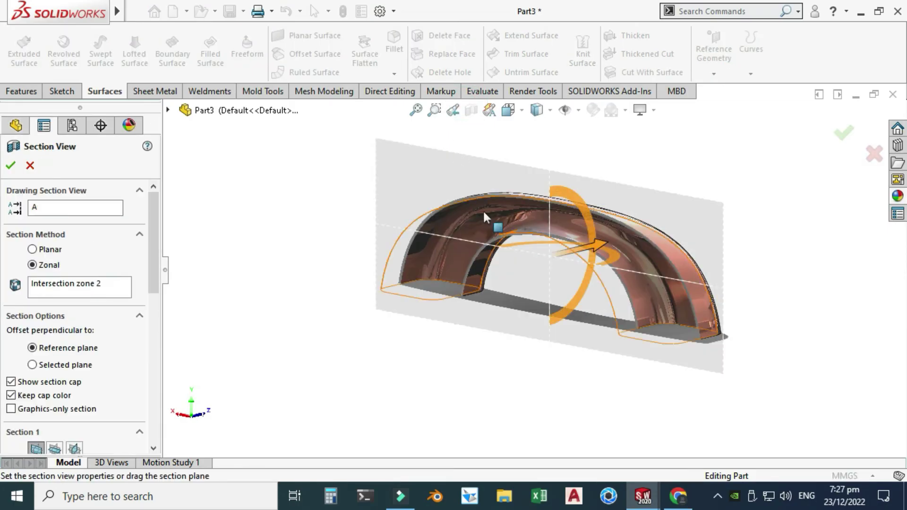
scroll(569, 271, down, 2)
mouse_move(565, 257)
middle_down()
mouse_move(537, 265)
mouse_move(556, 251)
middle_up()
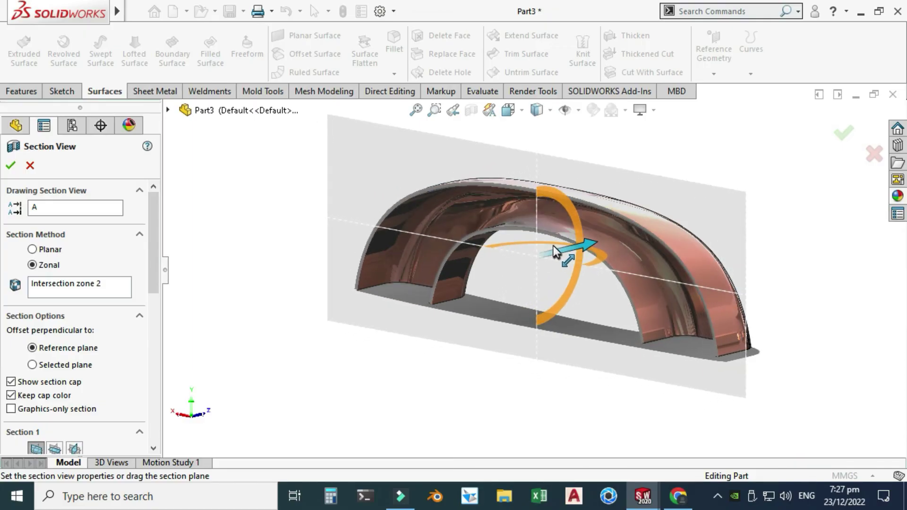
key(Escape)
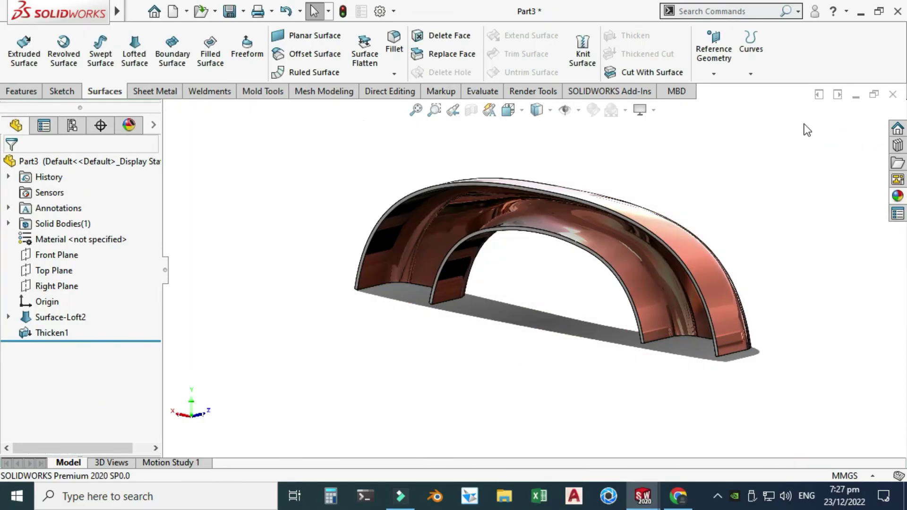
right_click(721, 154)
click(744, 206)
mouse_move(573, 265)
mouse_down()
mouse_move(612, 236)
mouse_move(638, 194)
mouse_move(698, 170)
mouse_move(617, 187)
mouse_move(555, 264)
mouse_move(579, 282)
mouse_up()
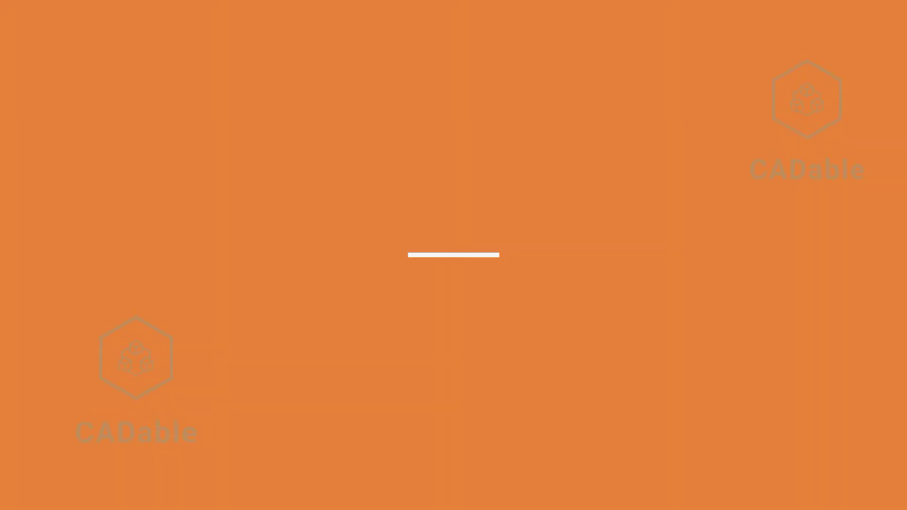